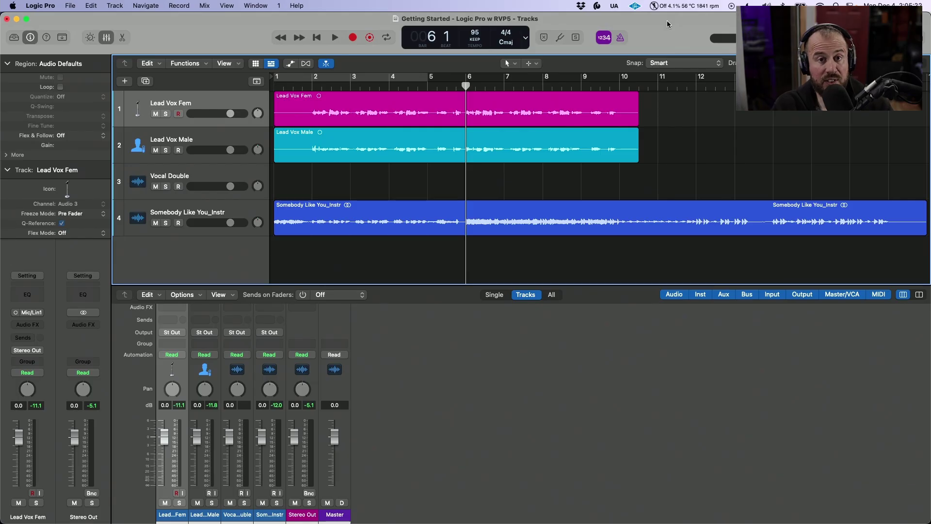
Play the arrangement from bar 6 and stop playback at about bar 10.
key(space)
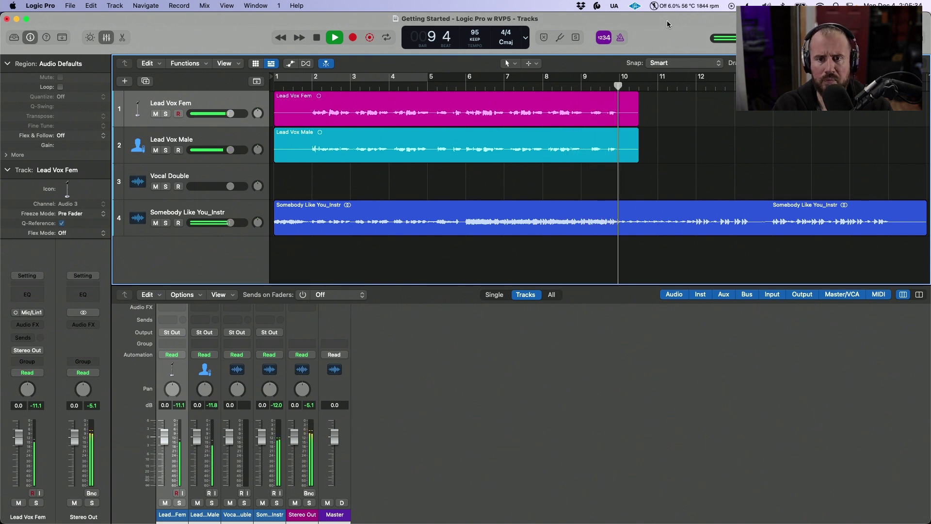
key(space)
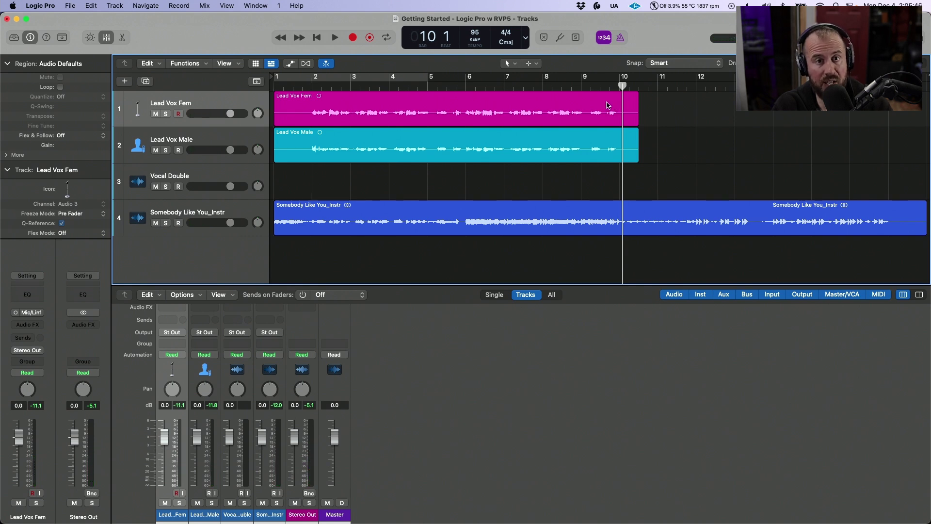
Open Selection-Based Processing for the Lead Vox Fem region.
click(453, 98)
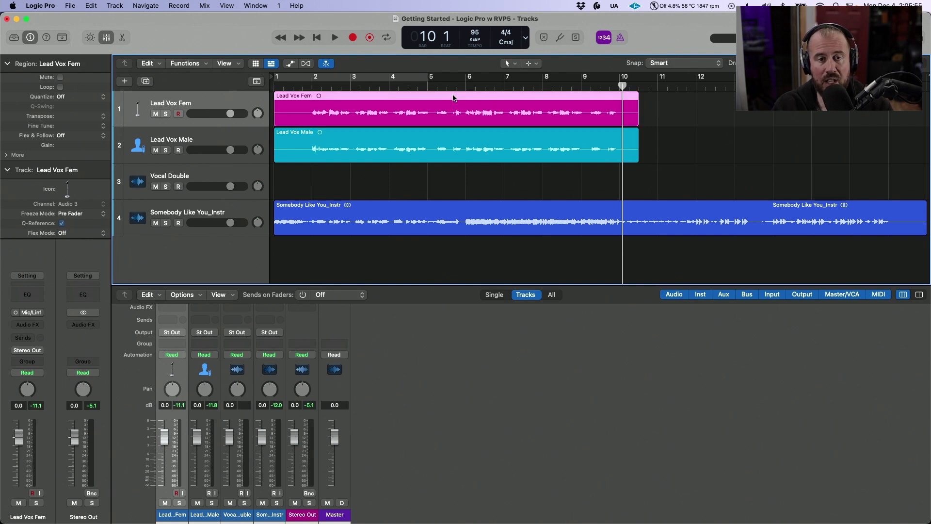
right_click(453, 98)
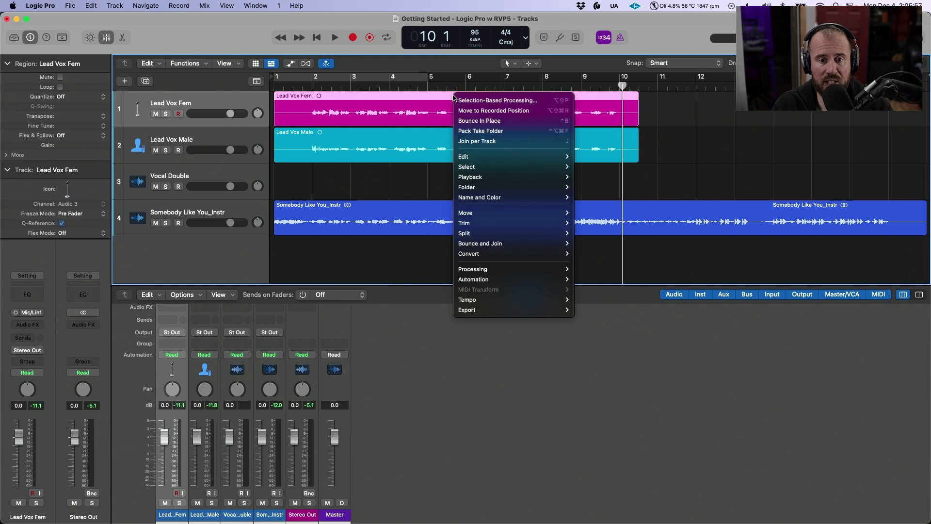
mouse_move(485, 273)
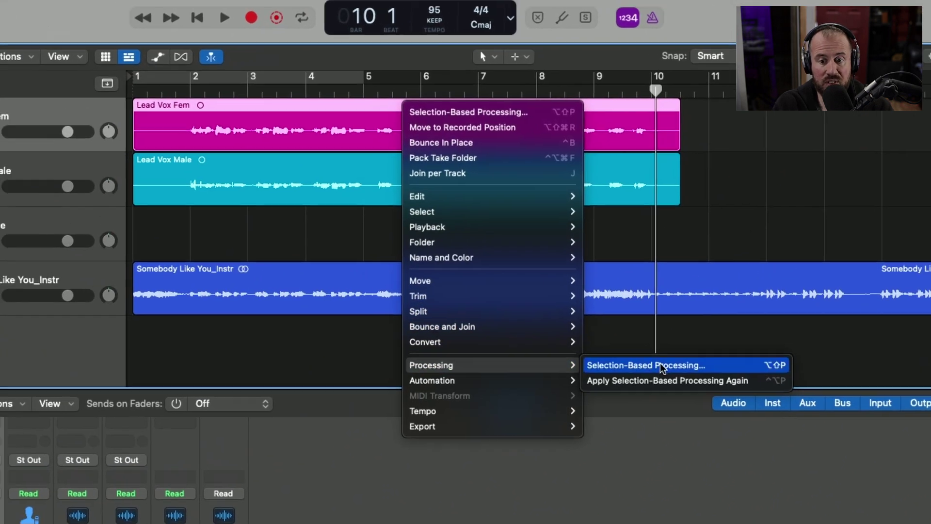
click(662, 366)
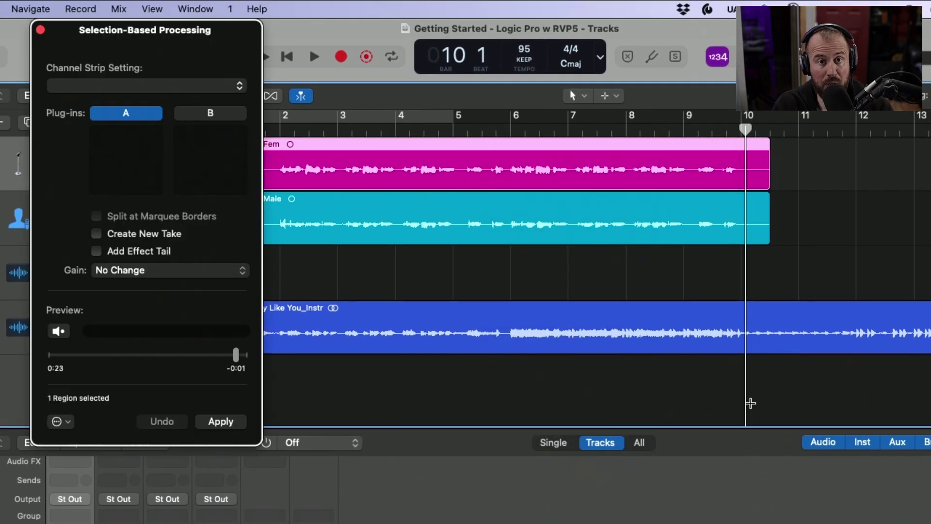
Load the mono RevoiceProLink AU plug-in by Synchro Arts into plug-in set A and start Revoice Pro from it.
click(129, 139)
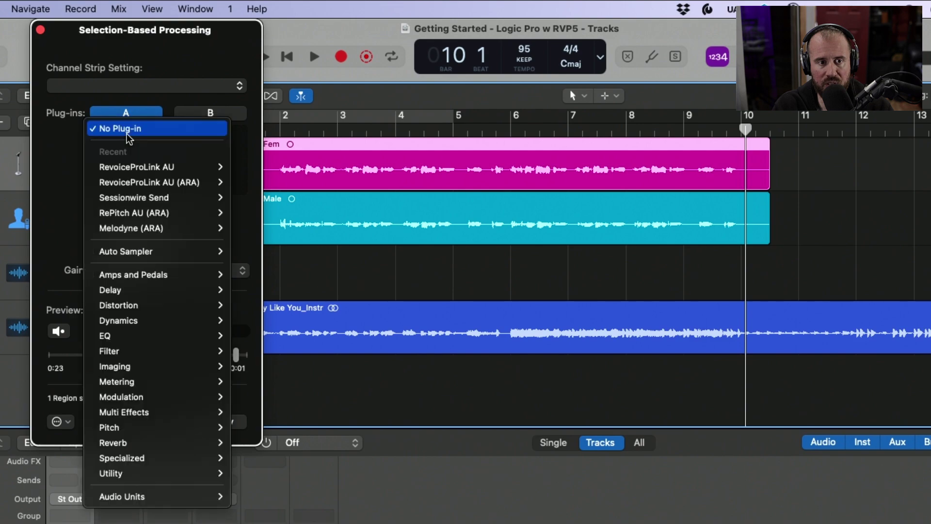
mouse_move(168, 495)
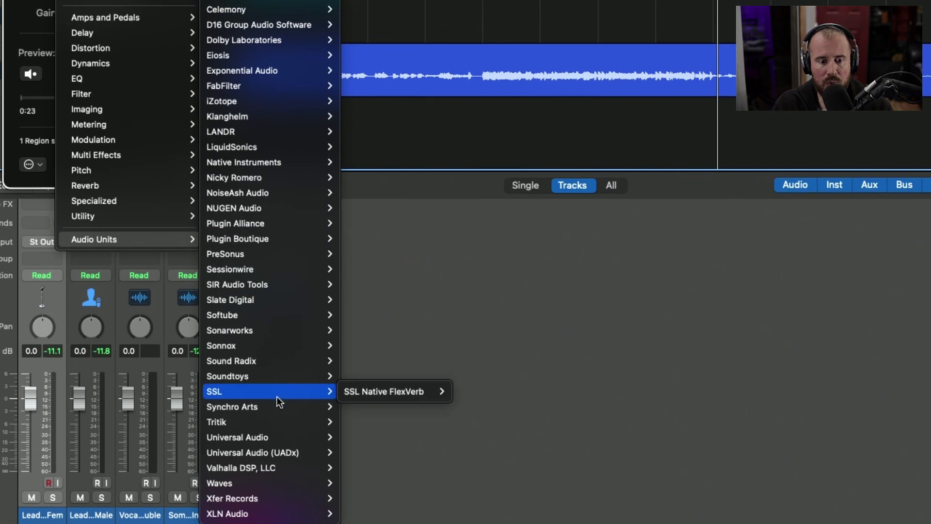
mouse_move(278, 404)
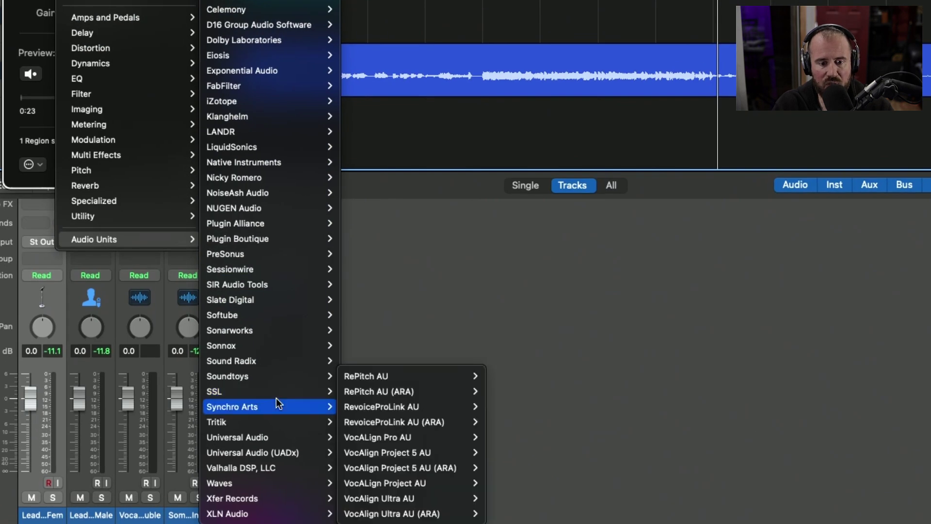
mouse_move(368, 409)
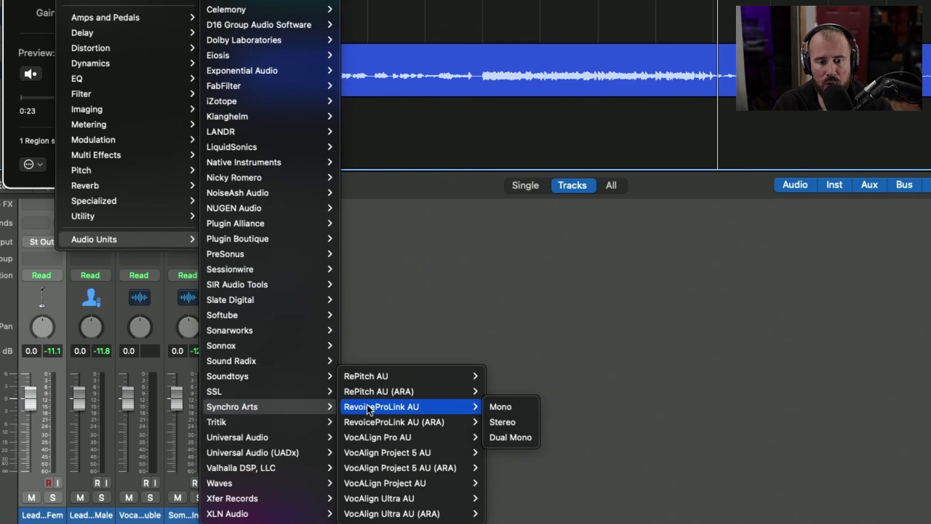
click(502, 409)
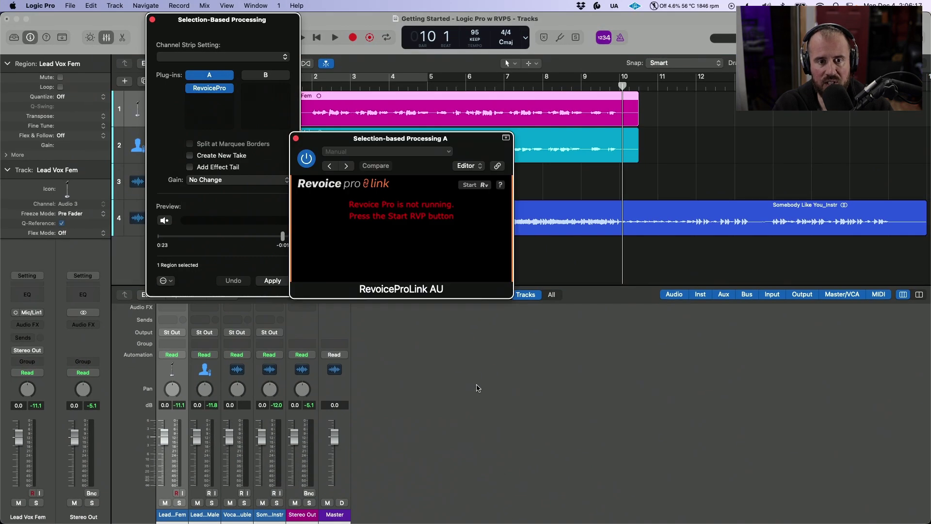
drag(328, 140, 341, 138)
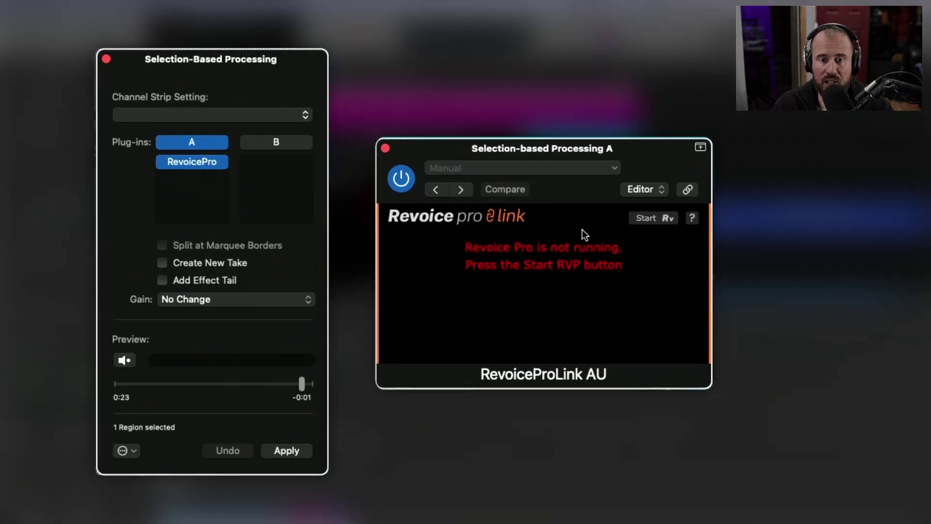
click(647, 217)
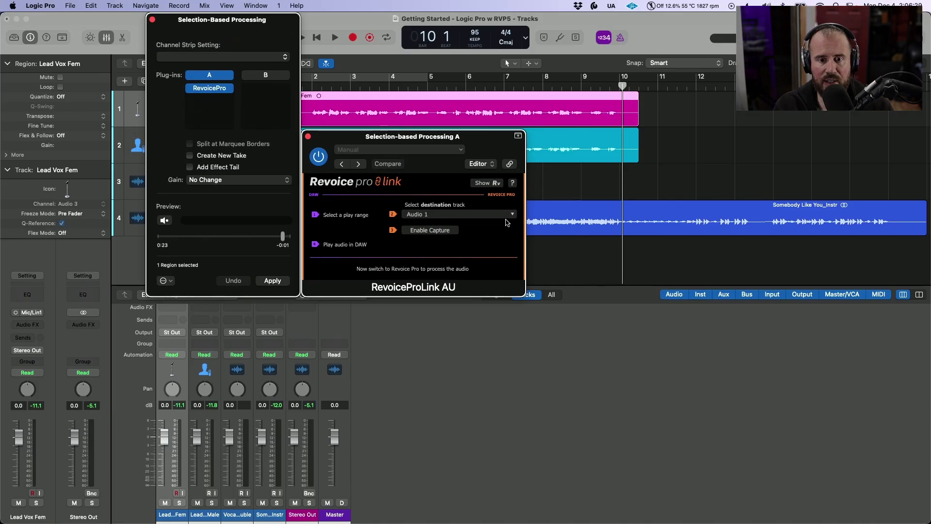
Capture the Lead Vox Fem region into Revoice Pro with Audio 1 as the destination track.
click(693, 266)
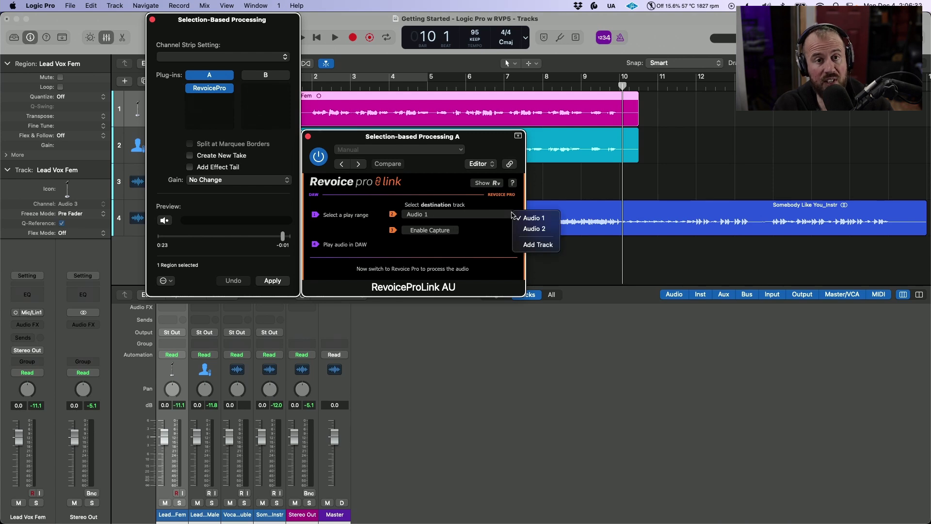
click(477, 234)
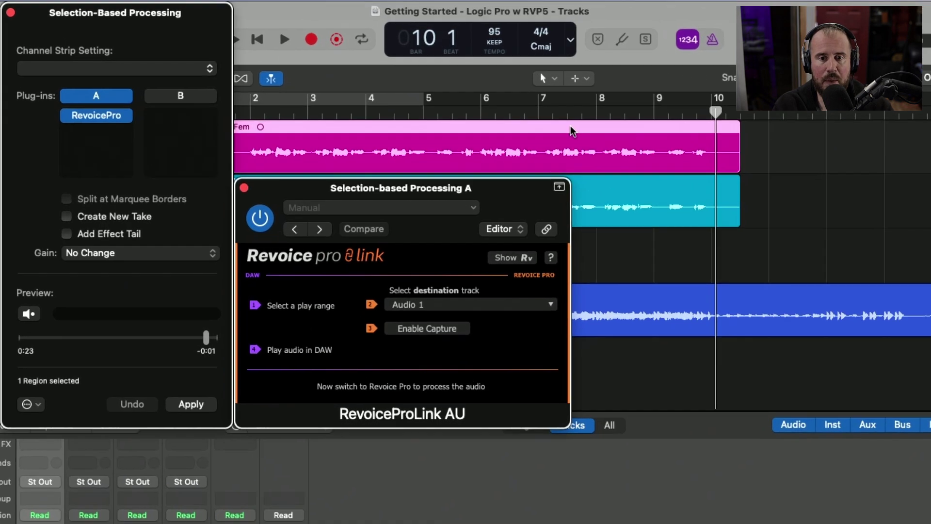
click(542, 310)
click(546, 311)
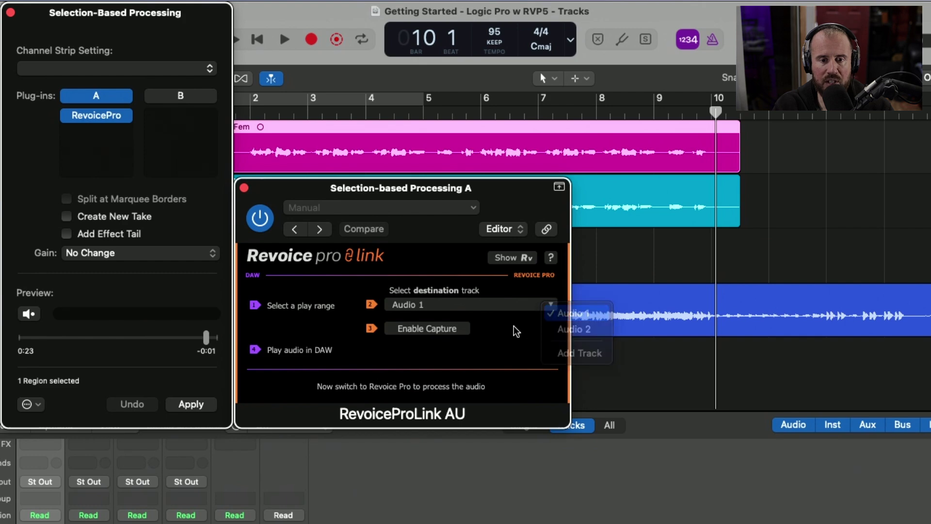
click(459, 331)
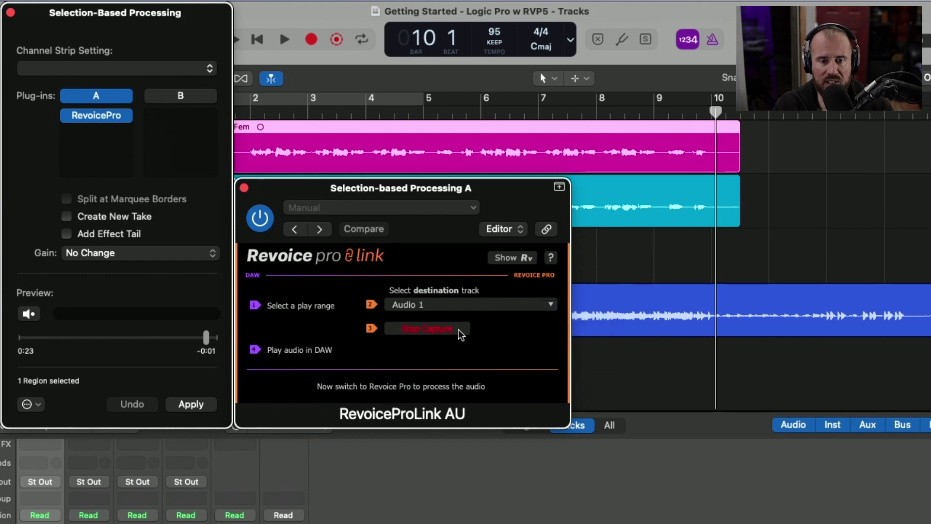
click(193, 405)
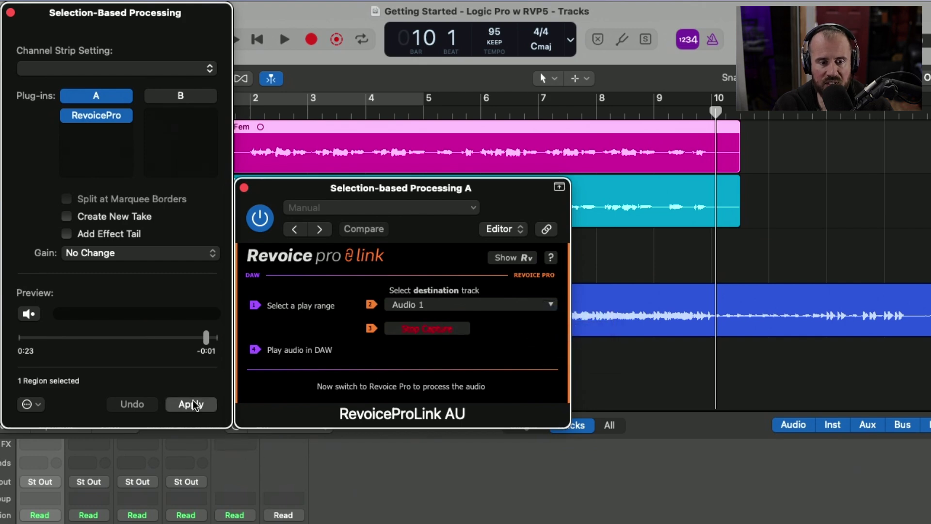
Capture the Lead Vox Male region into Revoice Pro with Audio 2 as the destination track.
click(729, 187)
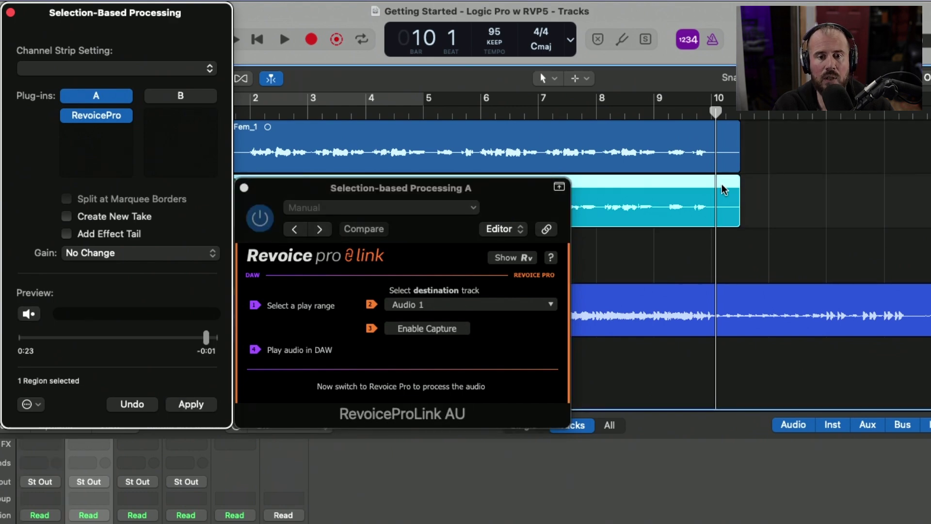
click(549, 306)
click(557, 335)
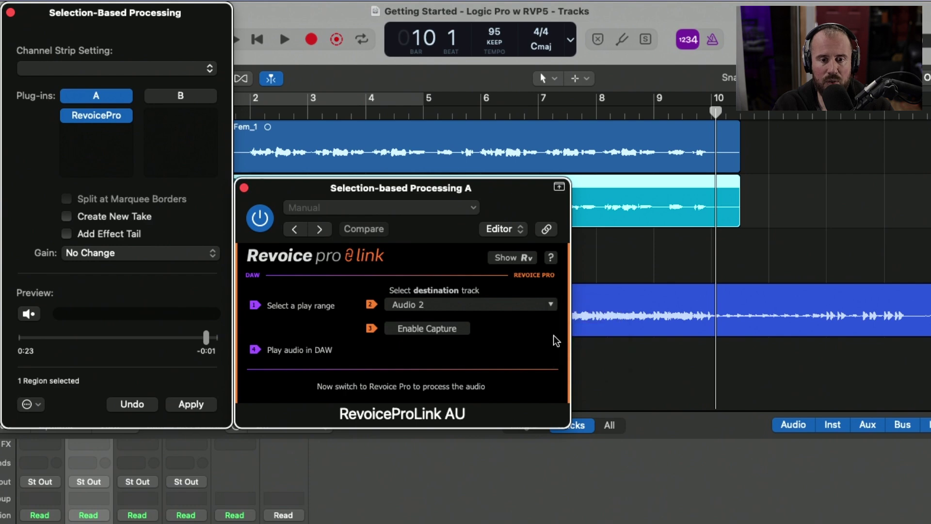
click(453, 330)
click(195, 406)
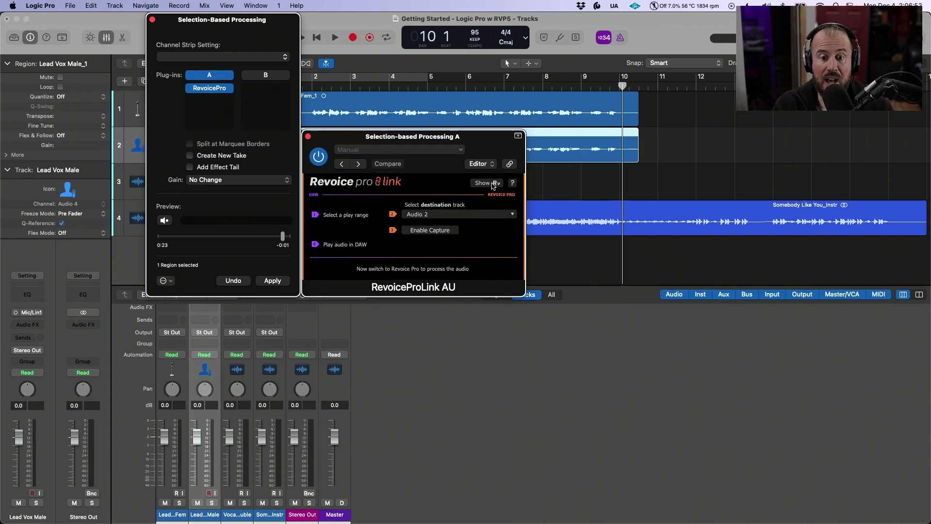
Switch to Revoice Pro and enlarge its window to fill the screen, showing the full captured audio on both tracks.
click(519, 258)
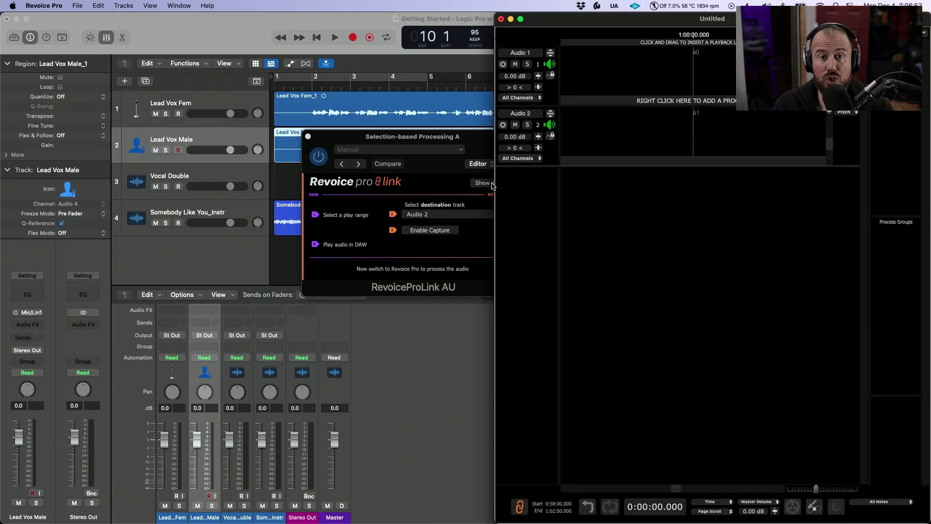
double_click(636, 22)
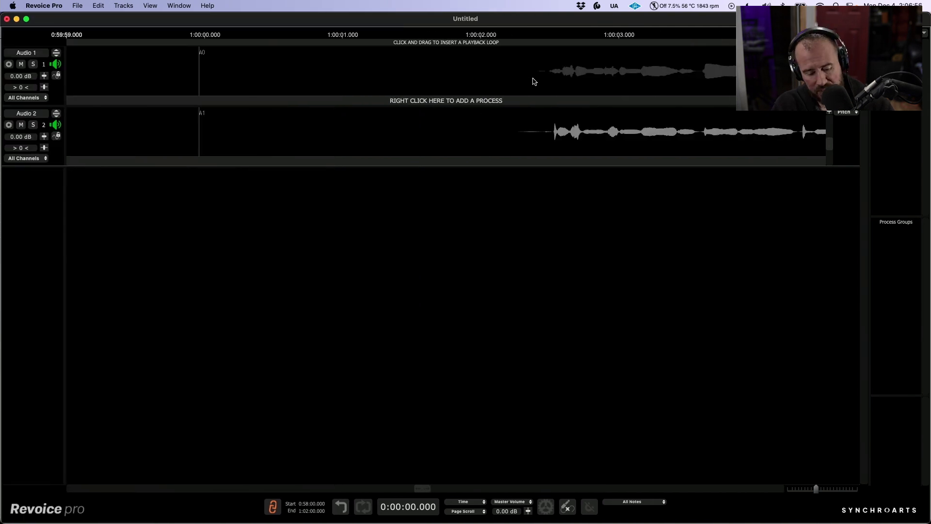
scroll(532, 80, down, 8)
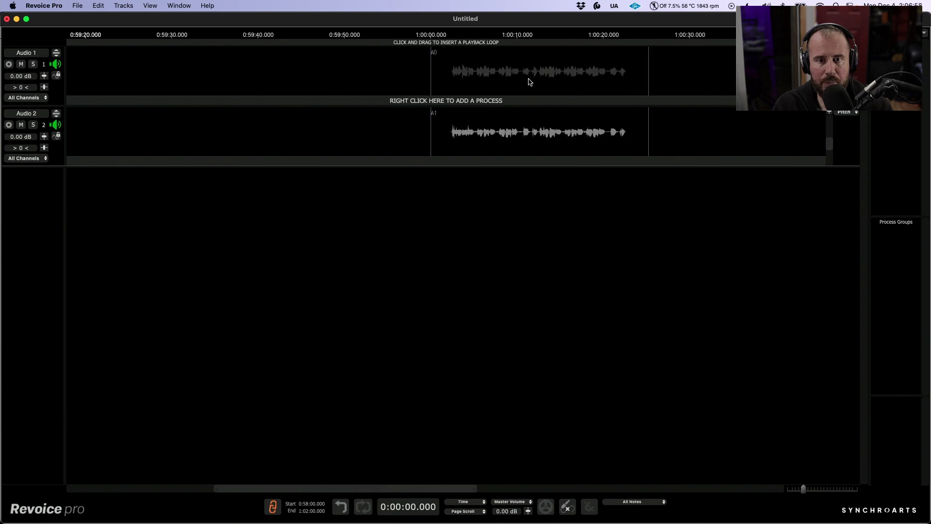
drag(561, 75, 407, 73)
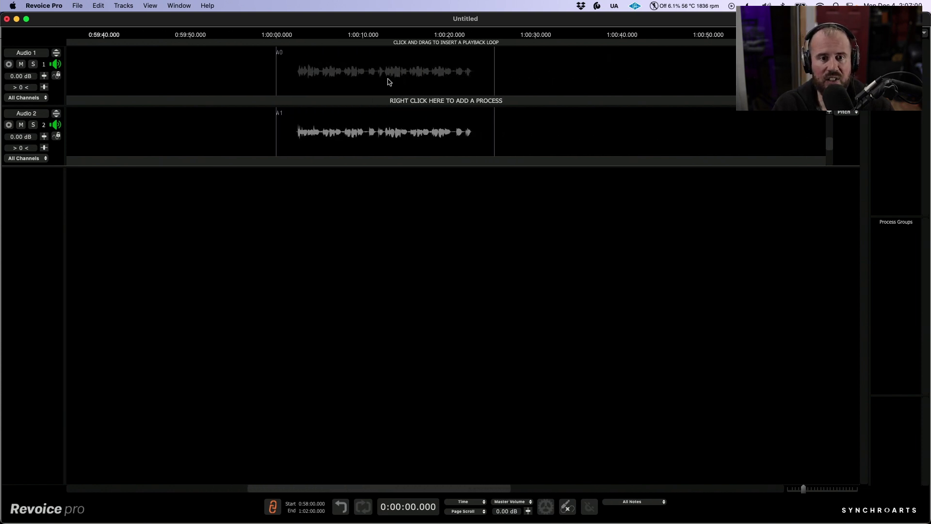
scroll(379, 71, up, 6)
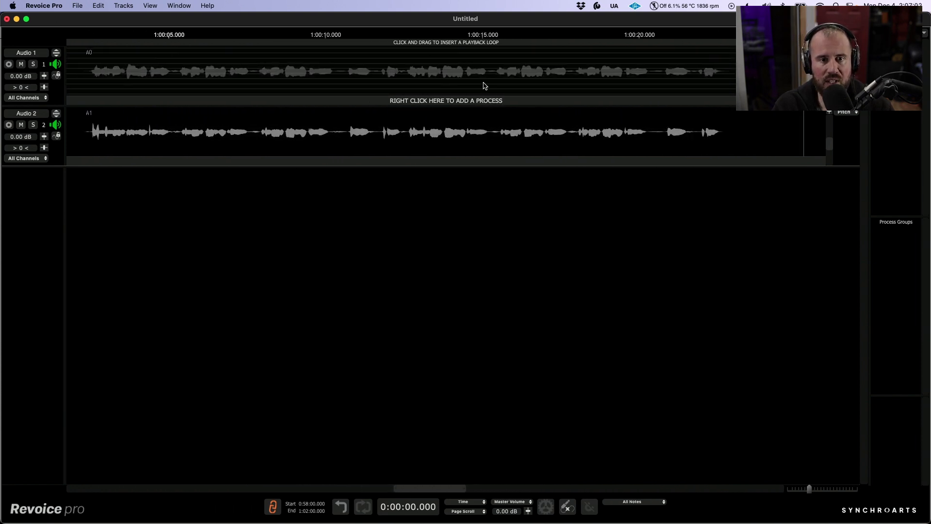
scroll(479, 76, left, 1)
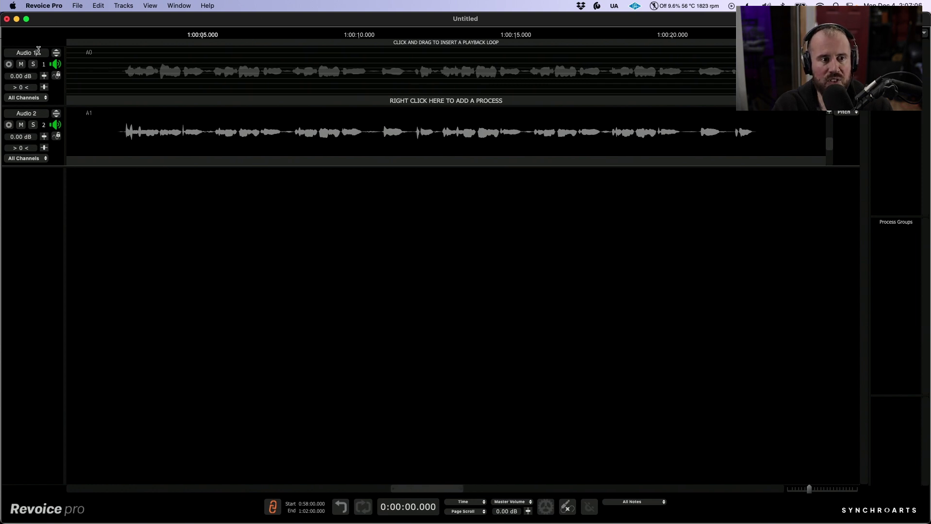
Rename track Audio 1 as Lead Vocal and Audio 2 as Lead Vocal Dbl, widening the track headers to fit the names.
double_click(41, 53)
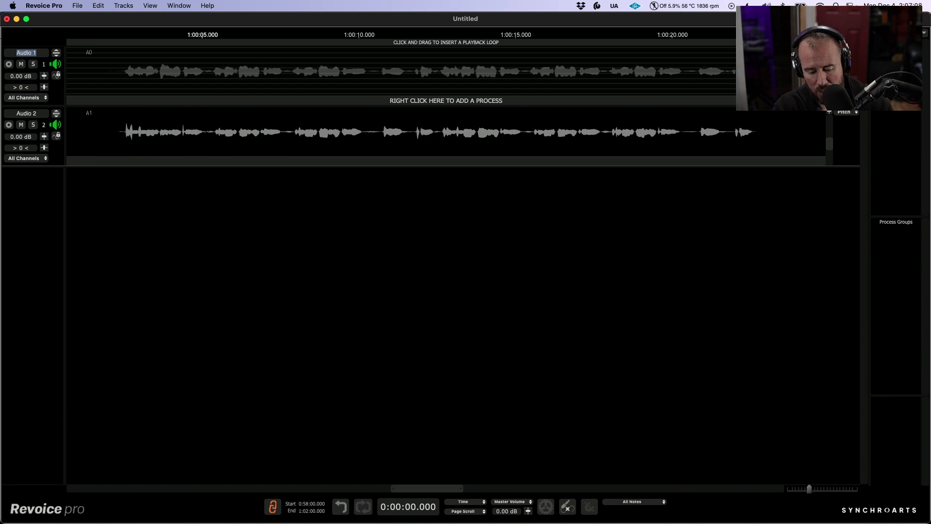
text(Lead Vocal)
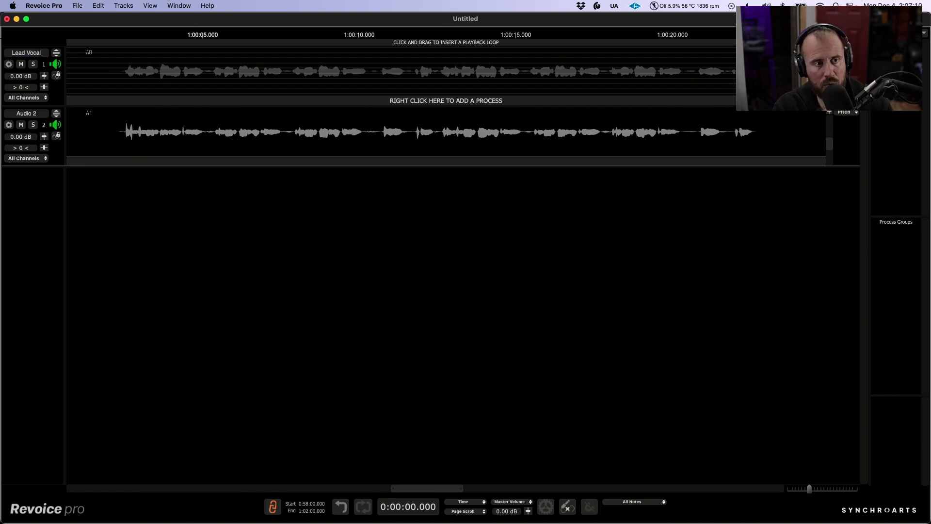
key(Tab)
key(Tab)
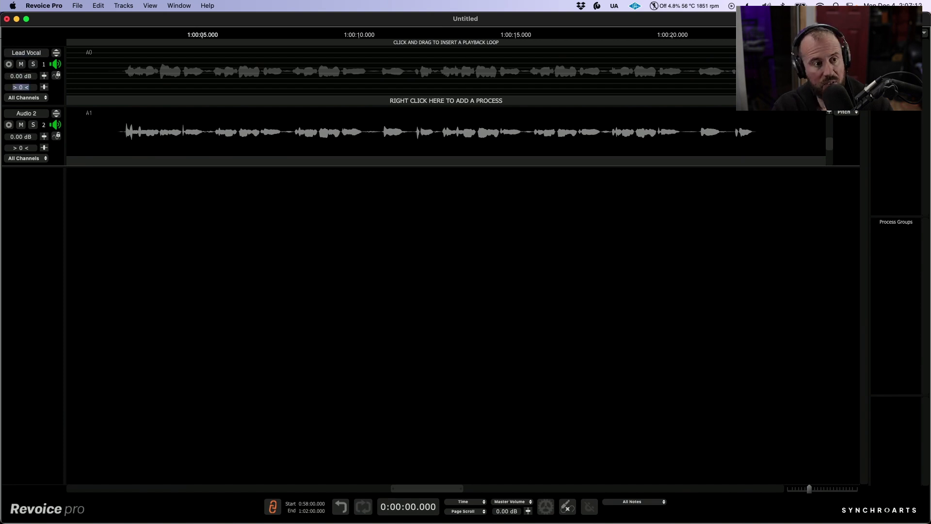
key(Tab)
text(Lead V)
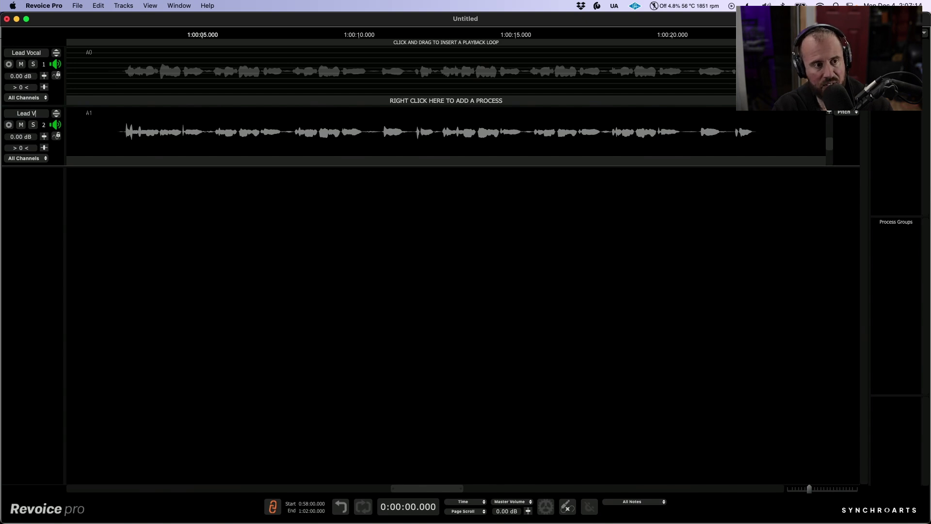
text(ocal Db)
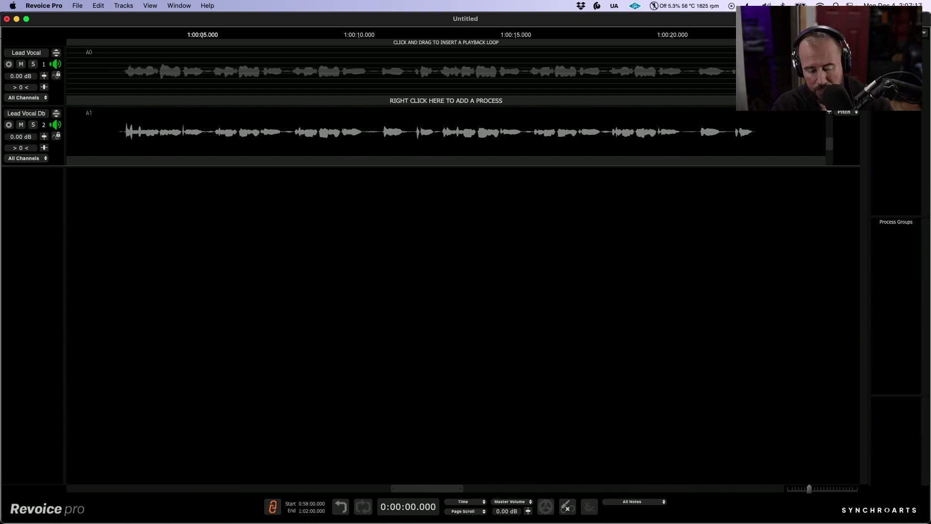
text(l)
drag(66, 131, 115, 128)
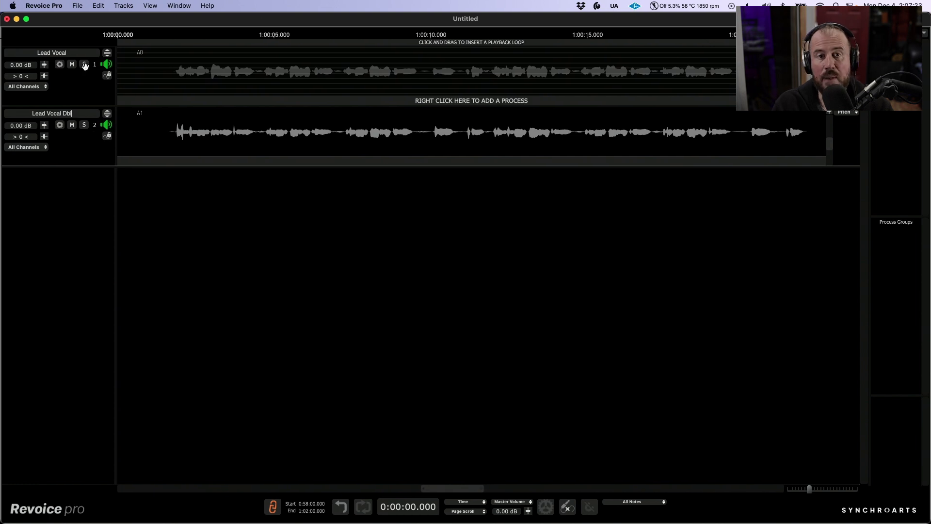
Solo the Lead Vocal track and resize both tracks to fill the window height.
click(86, 65)
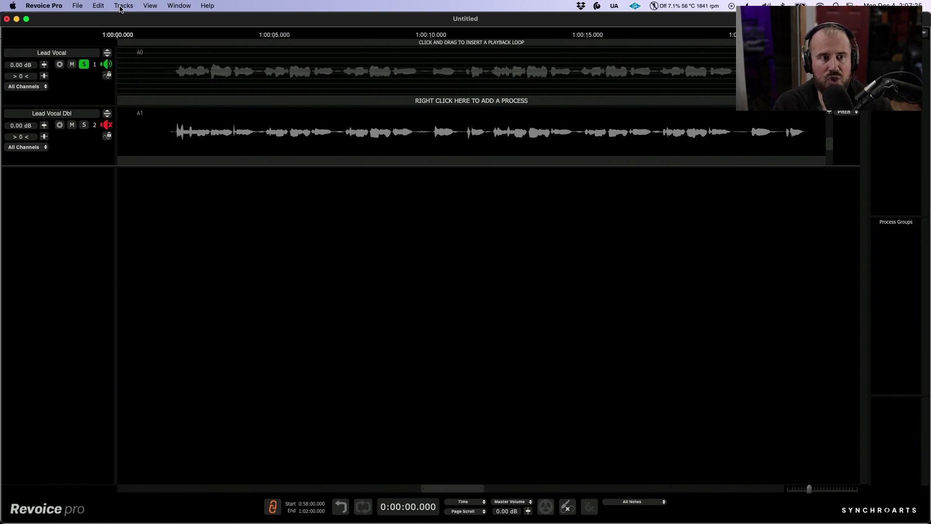
click(121, 6)
click(124, 49)
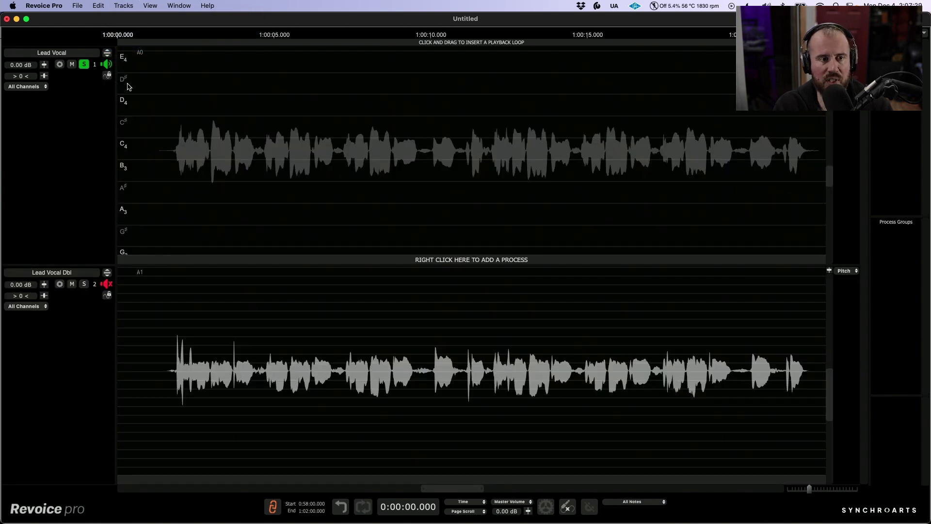
Maximize the Lead Vocal track and create an Adjust process on its audio to display the editable pitch notes.
click(107, 53)
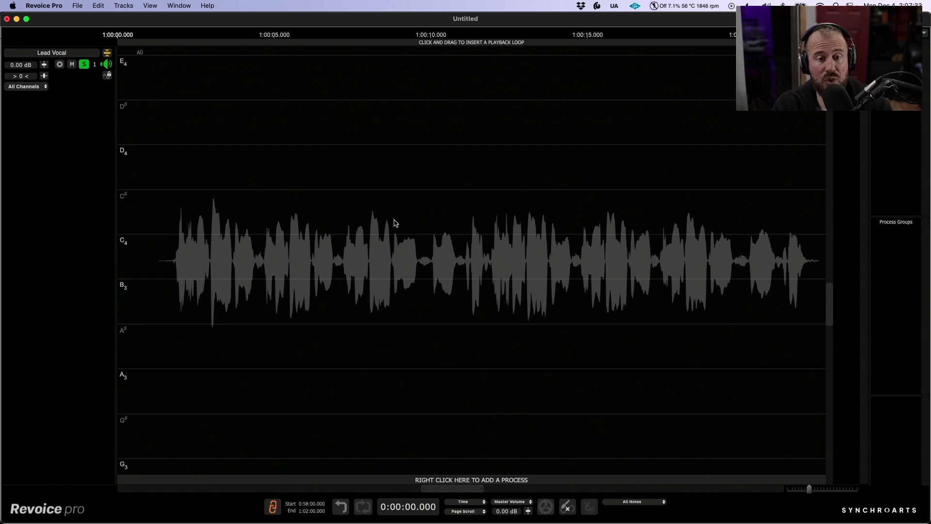
right_click(409, 213)
click(446, 349)
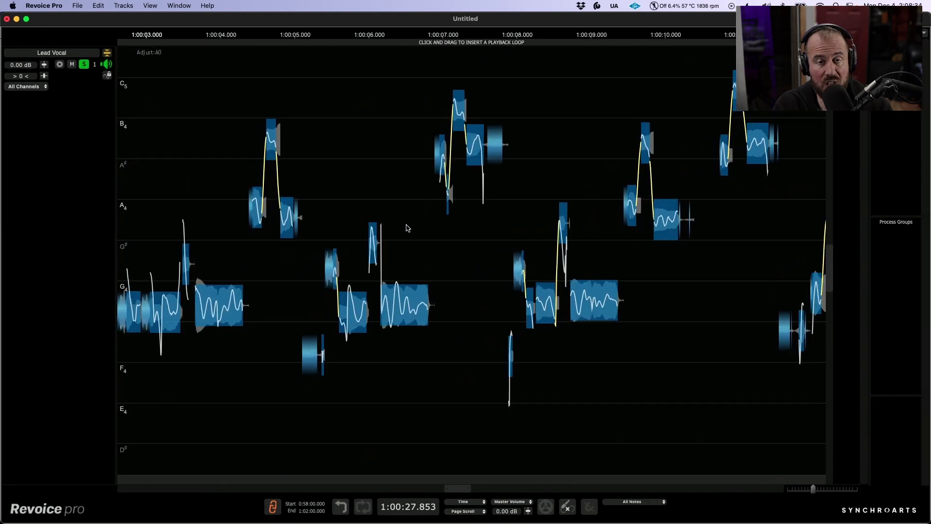
scroll(407, 227, left, 5)
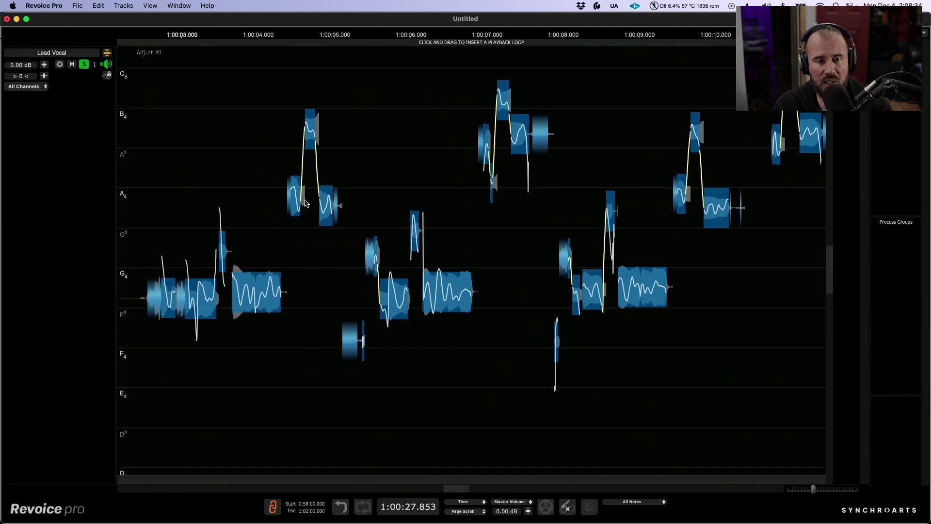
scroll(329, 193, up, 5)
drag(358, 230, 381, 196)
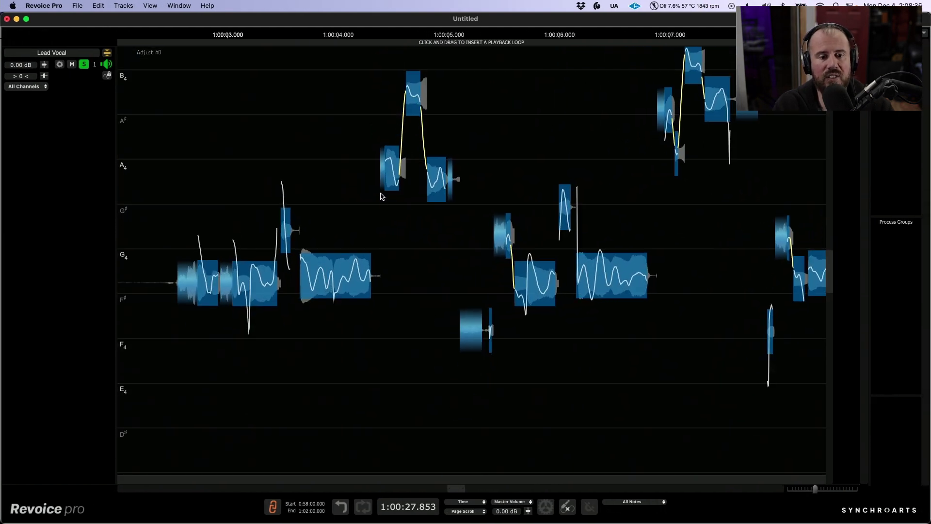
drag(392, 235, 381, 206)
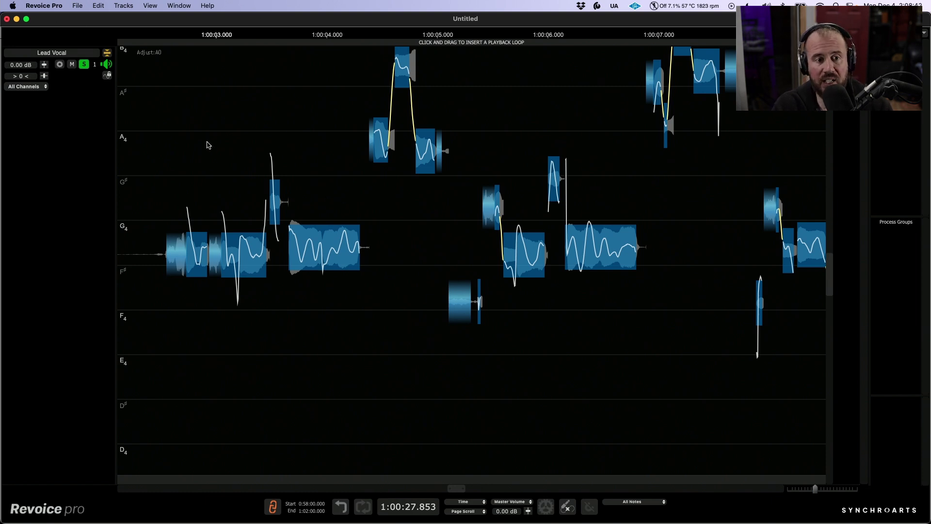
Try snapping all Lead Vocal notes to the nearest semitones, and undo the pitch correction.
key(s)
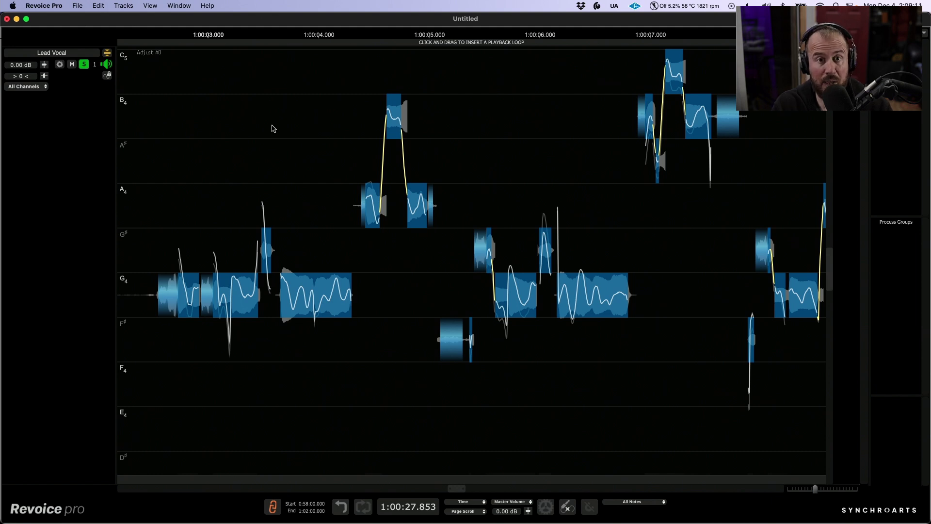
scroll(369, 246, up, 6)
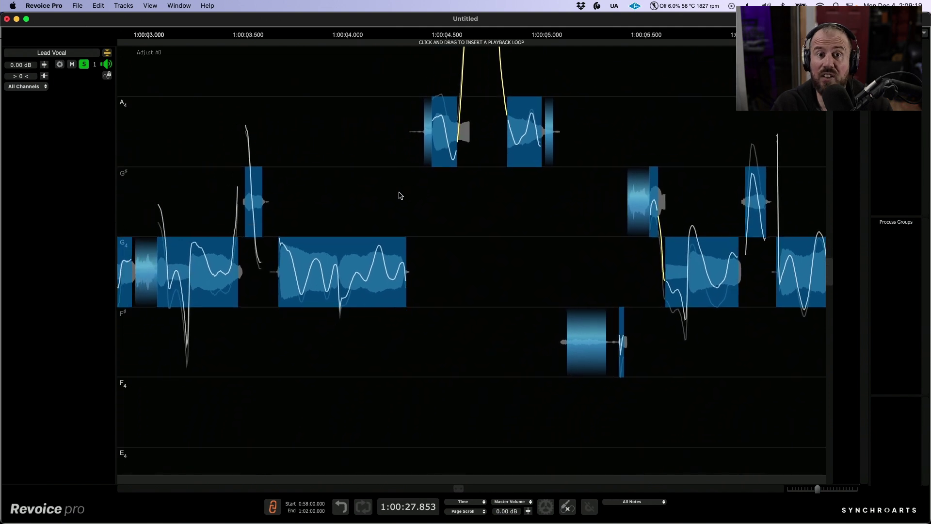
key(super+z)
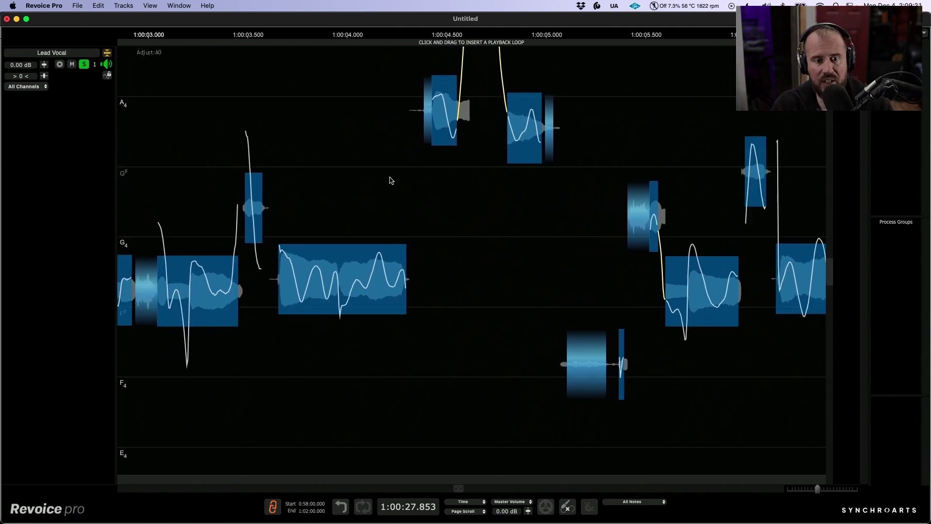
Center the long G4 note just before 1:00:04.000 at +10 cents and tilt its pitch curve from both ends.
click(342, 281)
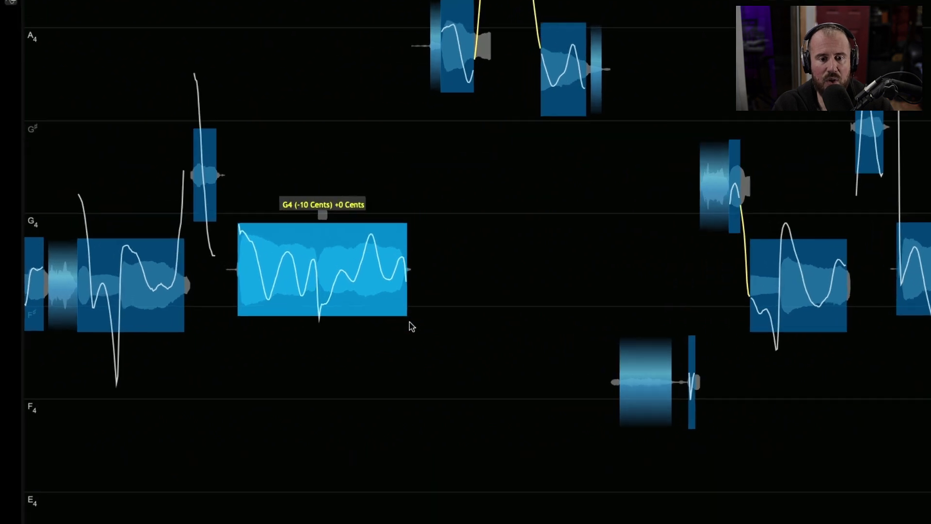
mouse_move(403, 322)
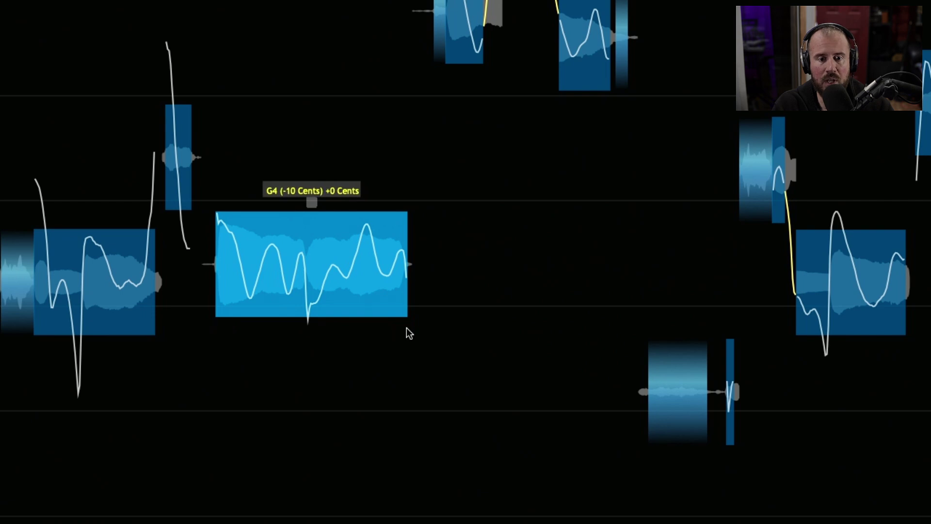
drag(402, 328, 391, 76)
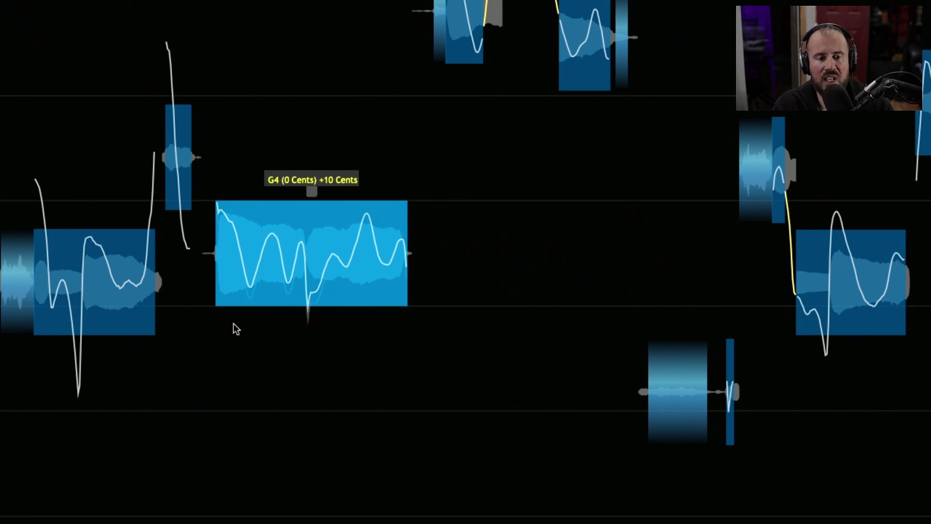
mouse_move(222, 316)
drag(222, 316, 259, 213)
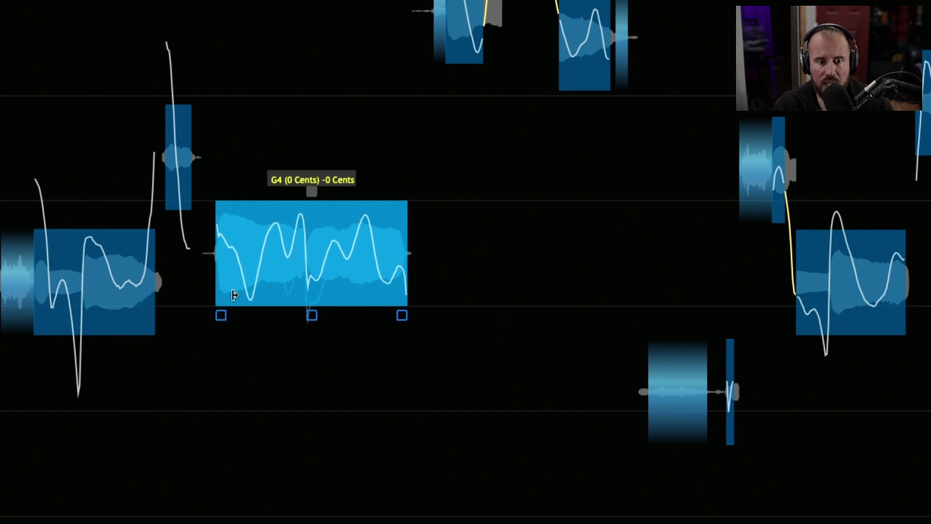
Try lowering the long G4 note's level and flattening its pitch variation, undoing both changes.
drag(312, 315, 313, 348)
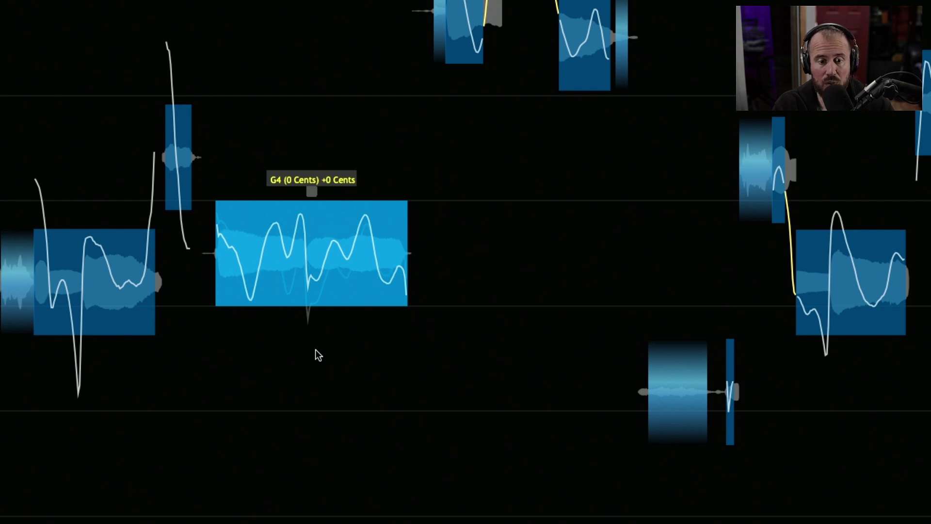
drag(311, 316, 311, 279)
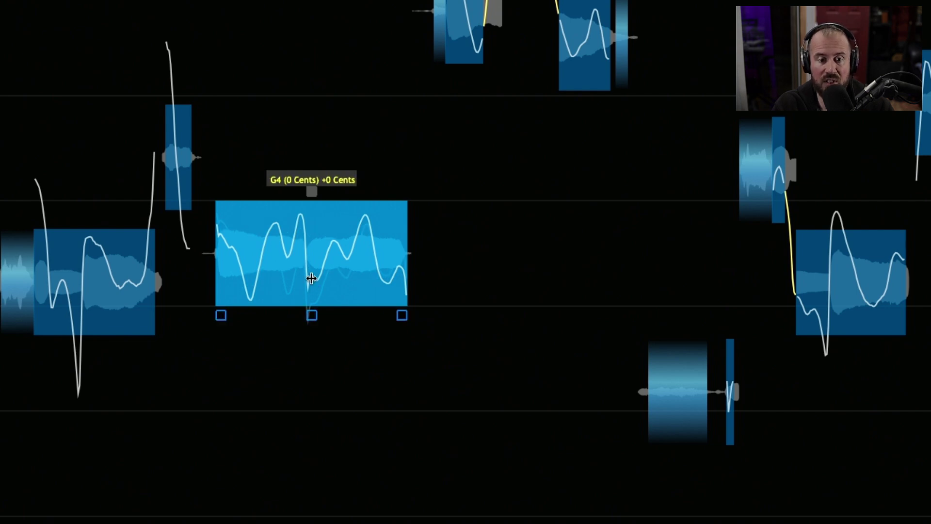
key(ctrl+z)
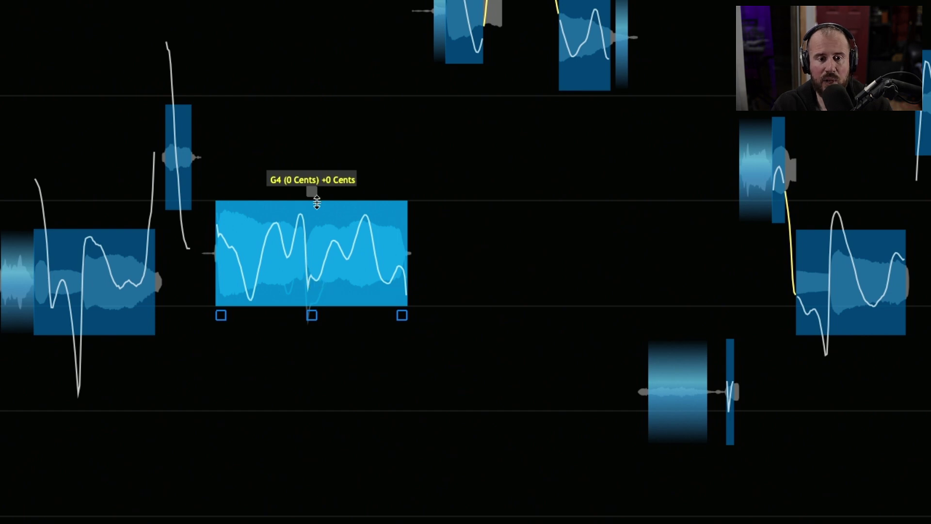
drag(313, 194, 312, 273)
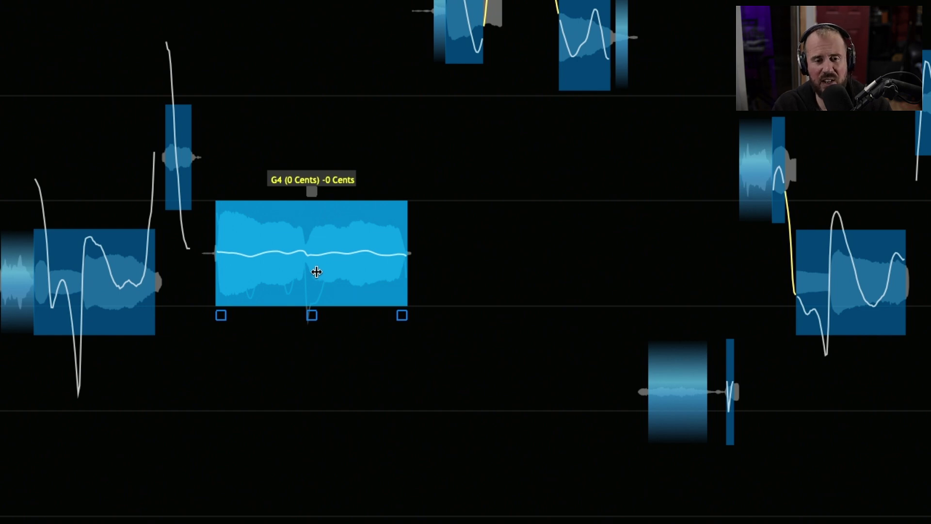
key(ctrl+z)
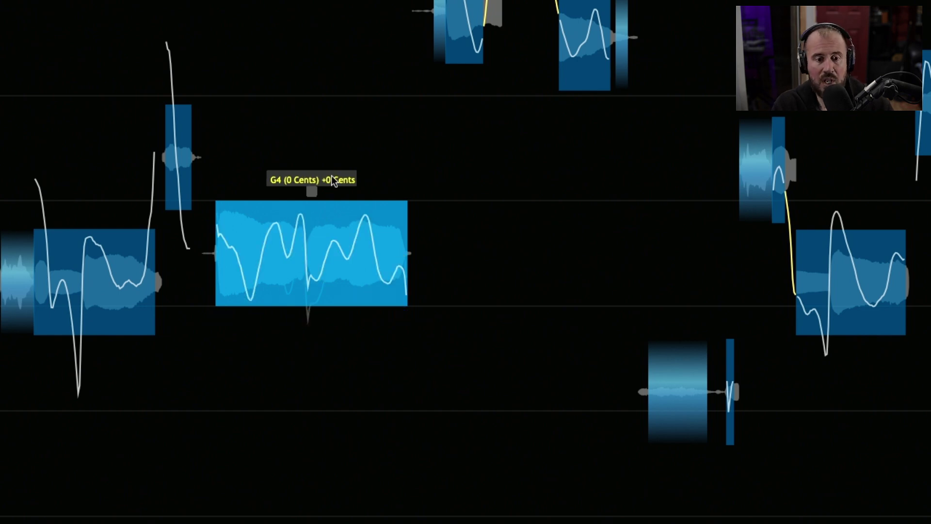
Exaggerate the long G4 note's pitch variation and shift its pitch to +20 cents.
drag(313, 191, 312, 100)
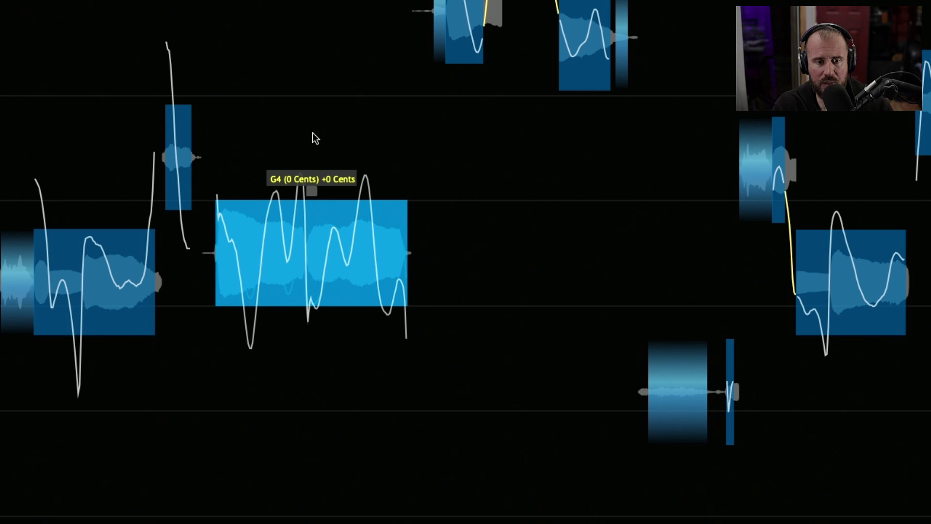
drag(312, 254, 312, 310)
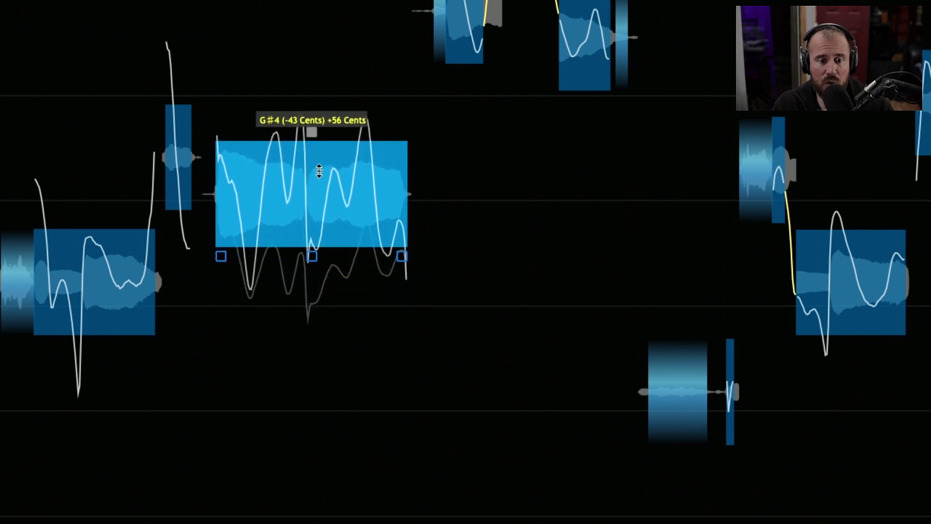
drag(319, 170, 316, 229)
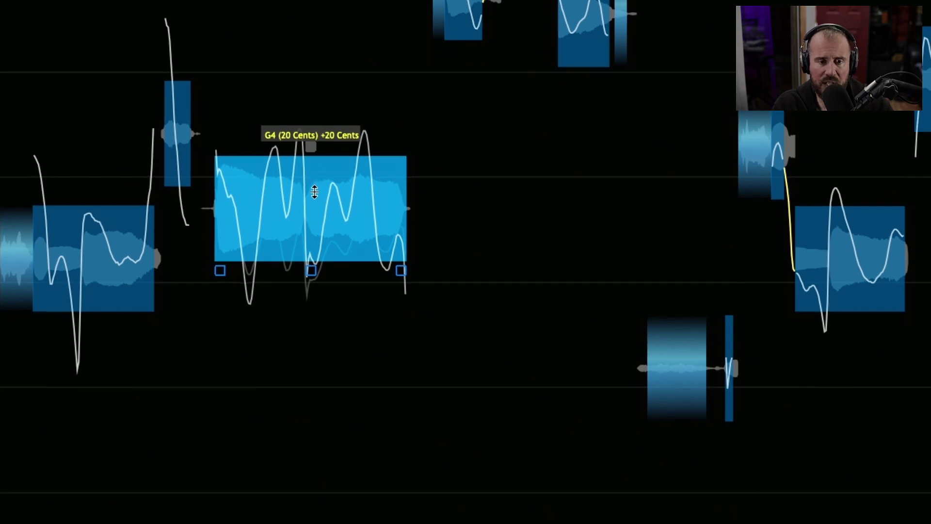
Reset all changes on the selected long G4 note.
right_click(316, 214)
mouse_move(369, 416)
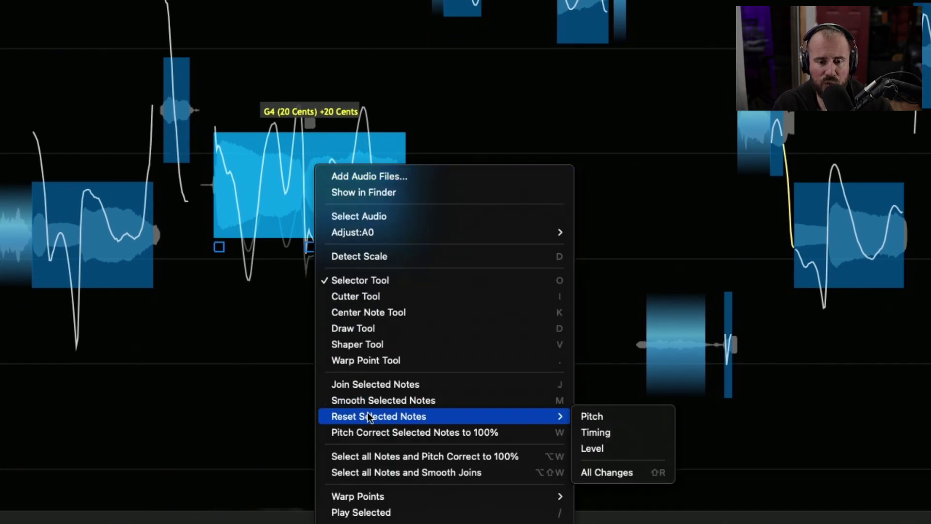
click(610, 472)
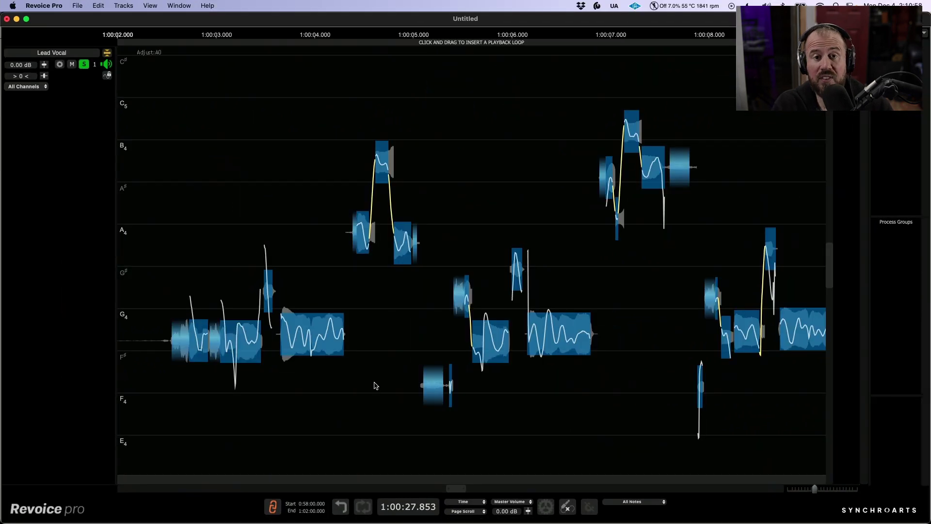
Select all Lead Vocal notes and set their correction to 90.3% with the Center Note tool.
scroll(369, 378, down, 2)
scroll(374, 373, right, 1)
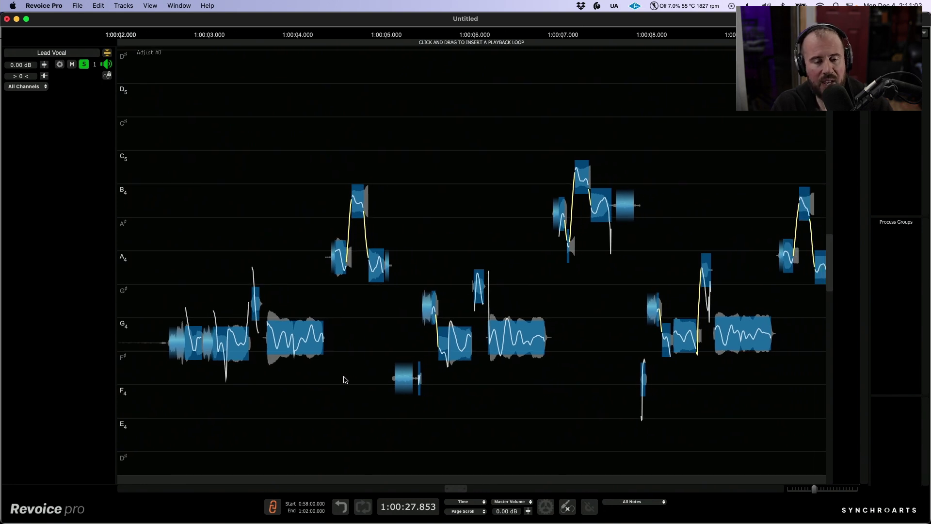
key(super+a)
right_click(306, 257)
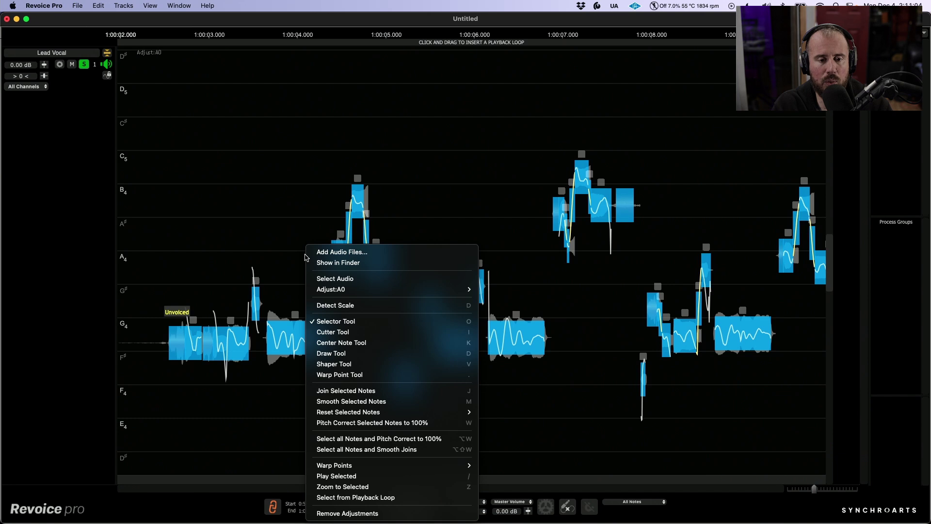
click(335, 342)
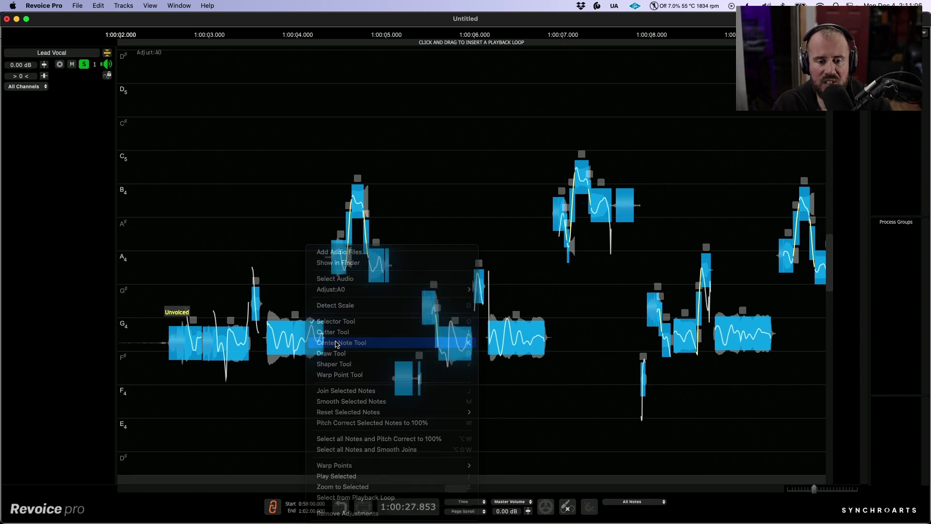
drag(387, 452, 471, 452)
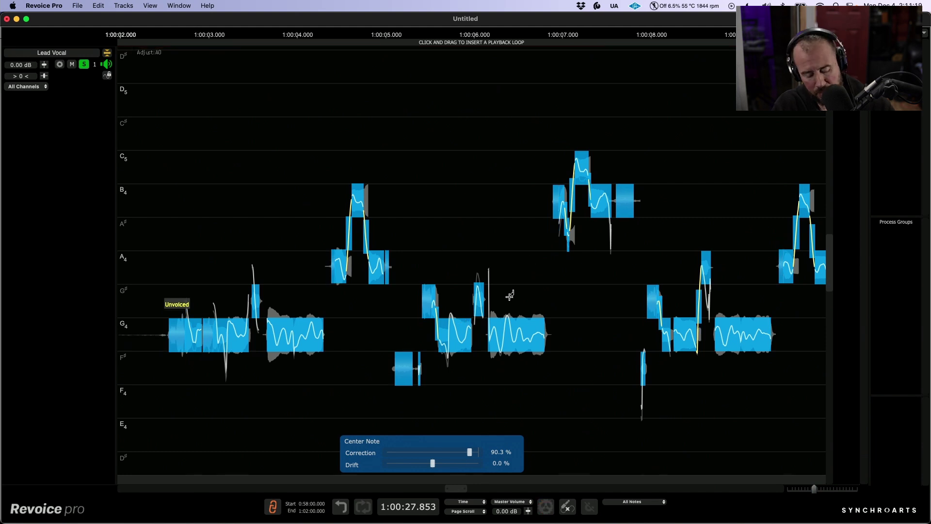
scroll(554, 275, right, 10)
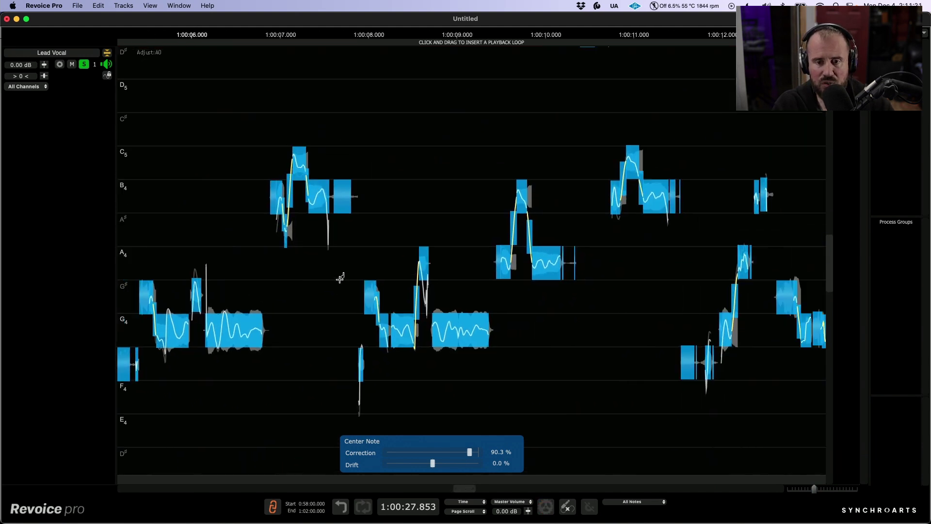
scroll(444, 281, left, 8)
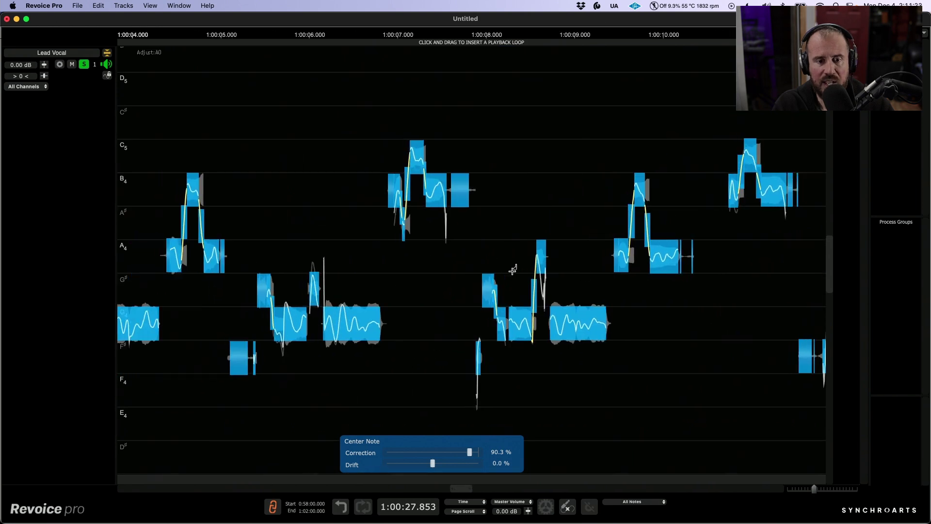
Return to the Selector tool, deselect the notes and play the corrected vocal from just before the first note.
right_click(407, 228)
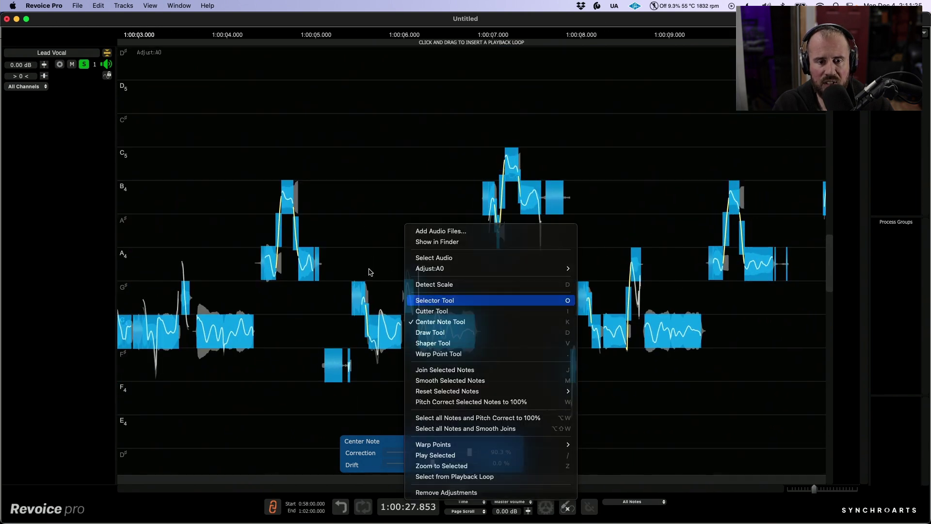
click(438, 300)
drag(361, 245, 463, 253)
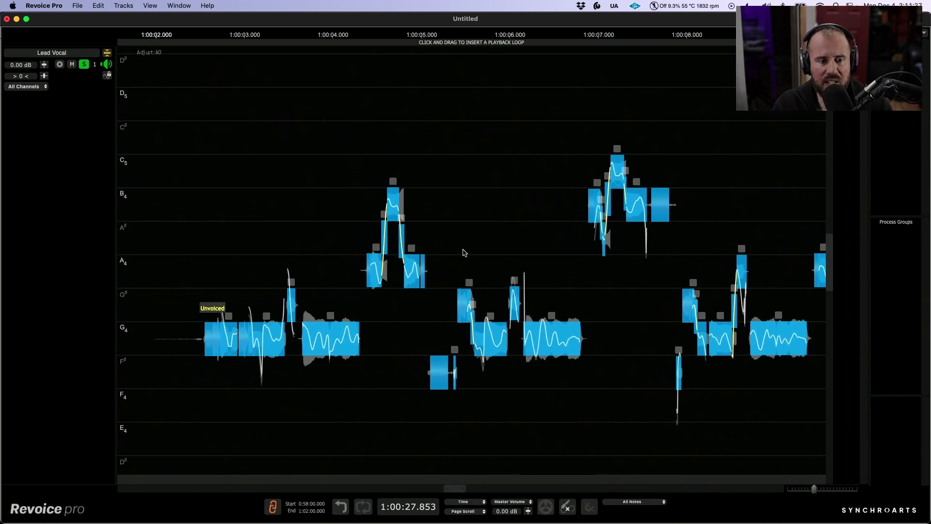
click(182, 258)
click(169, 252)
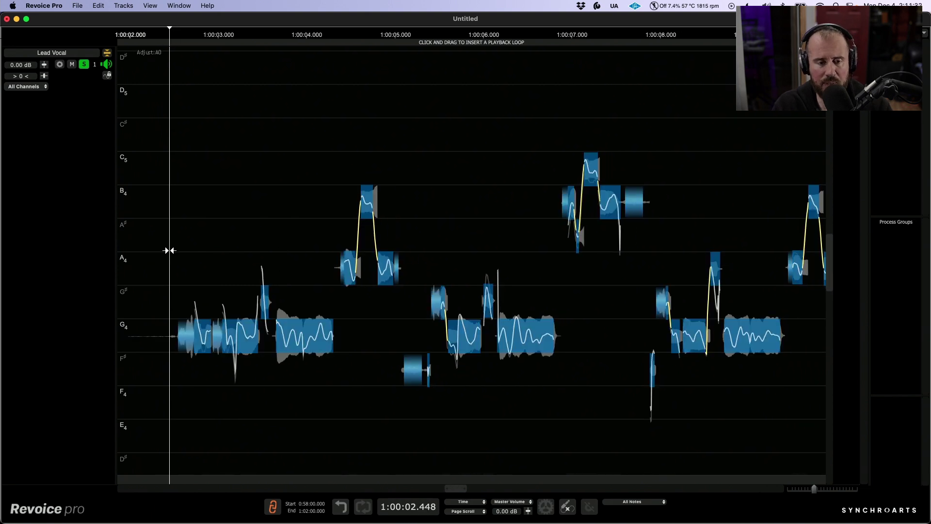
key(space)
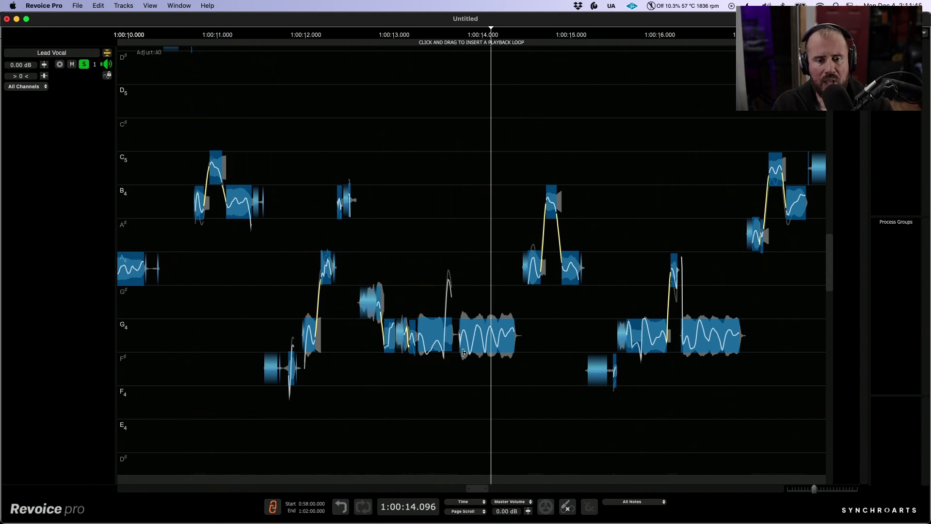
Split the first long G4 note near 1:00:13.5 with the Cutter Tool, at the point where its pitch curve jumps upward.
mouse_move(440, 338)
drag(439, 340, 571, 290)
scroll(570, 291, up, 1)
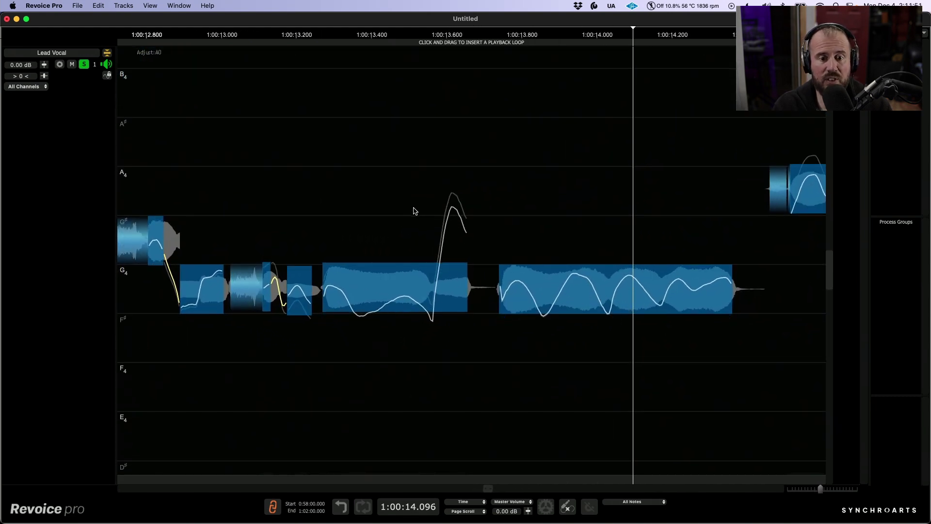
drag(412, 213, 407, 312)
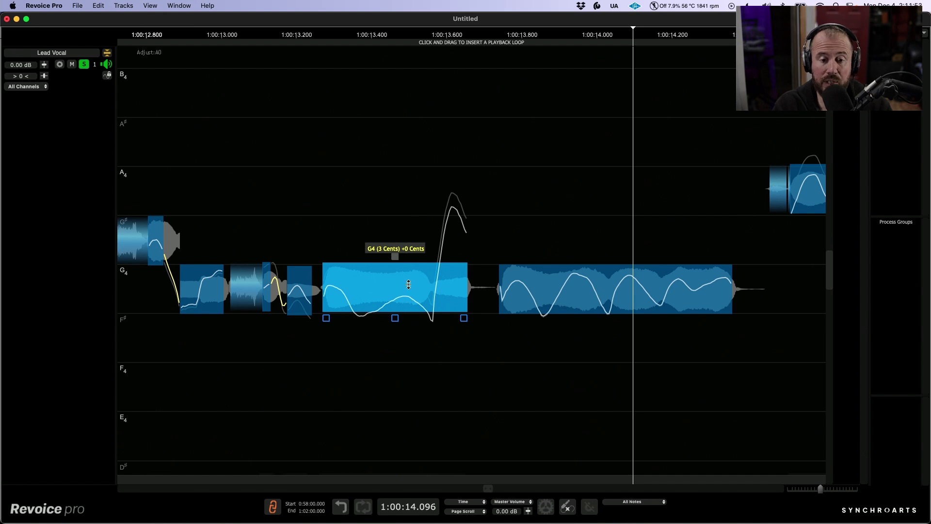
right_click(409, 285)
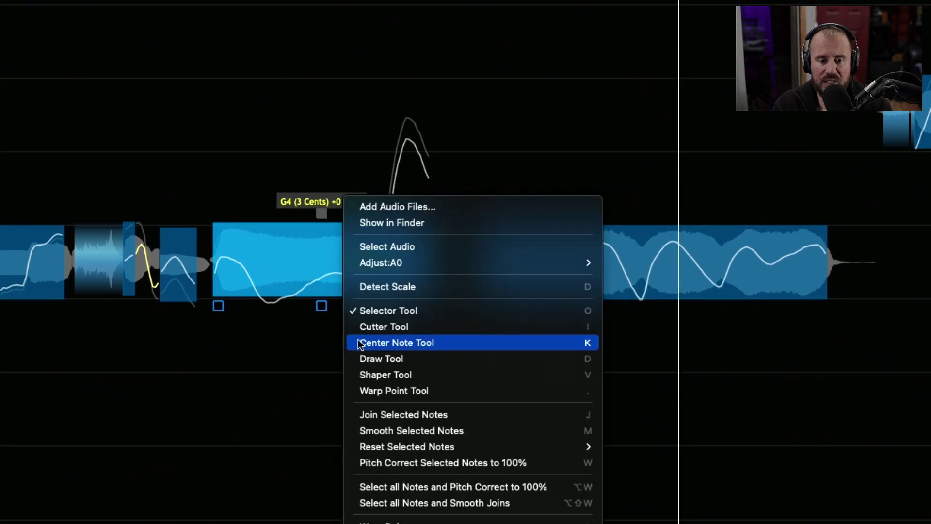
click(369, 326)
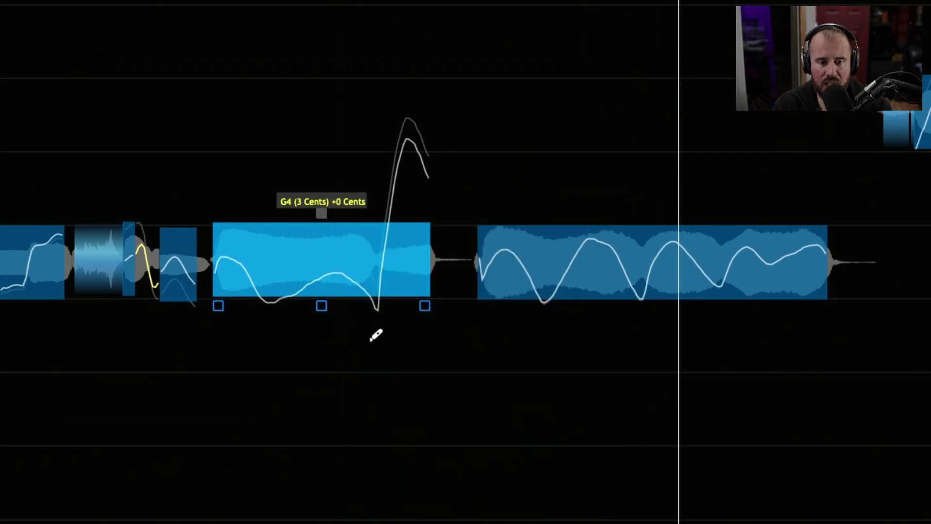
click(378, 302)
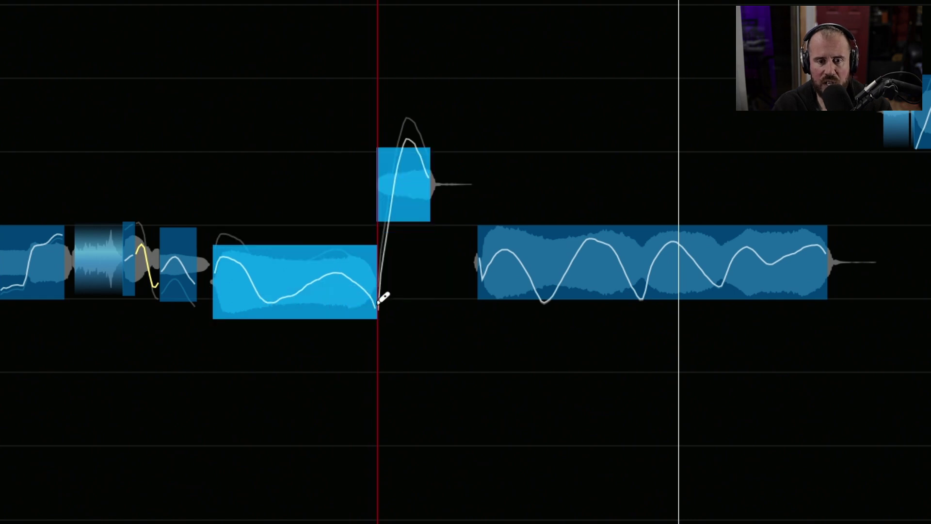
Return to the Selector Tool and snap the two halves of the split note to their nearest semitones.
right_click(380, 299)
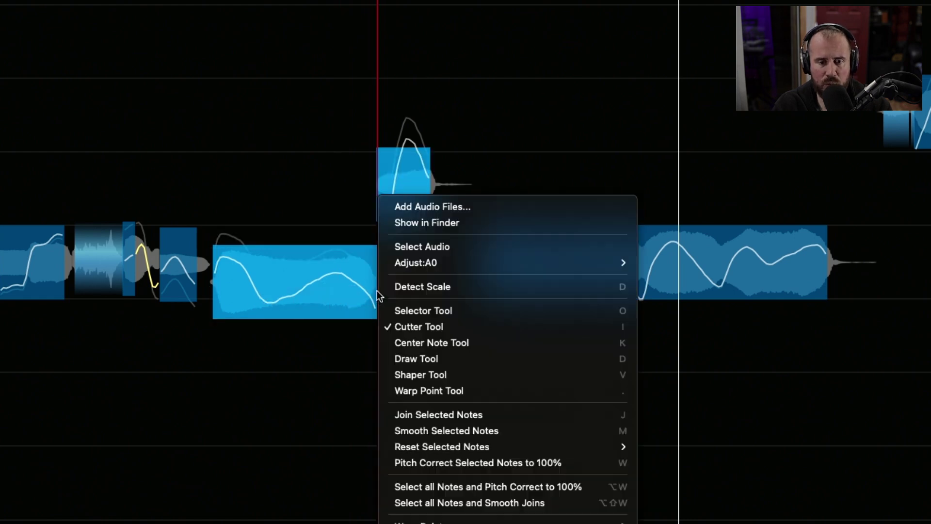
click(395, 311)
click(321, 272)
double_click(304, 277)
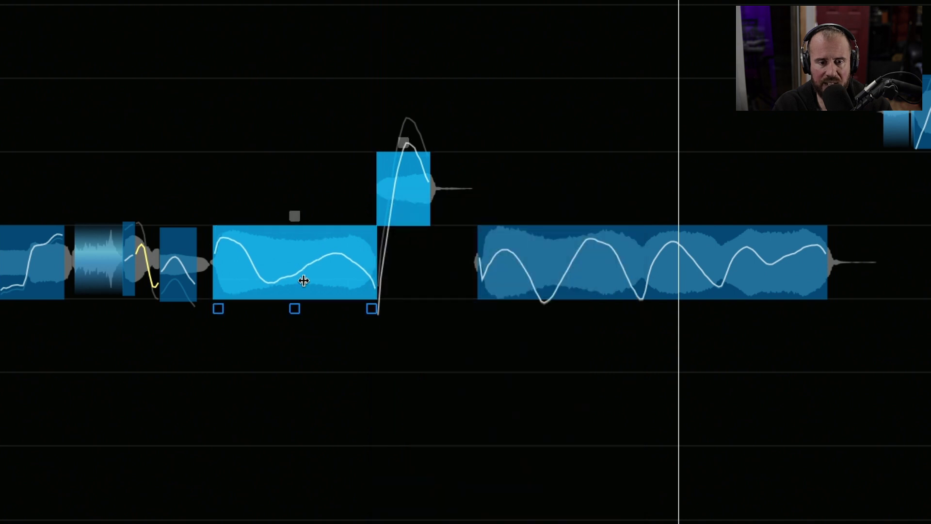
Play the Lead Vocal from about 1:00:12.5, just before the split note's phrase.
click(283, 208)
scroll(275, 199, up, 3)
scroll(276, 199, left, 4)
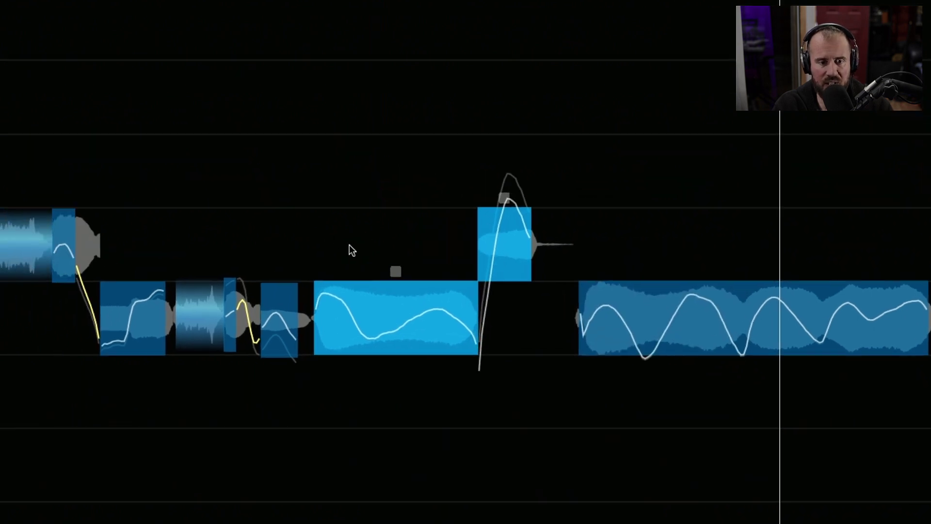
scroll(399, 235, down, 4)
scroll(333, 218, right, 3)
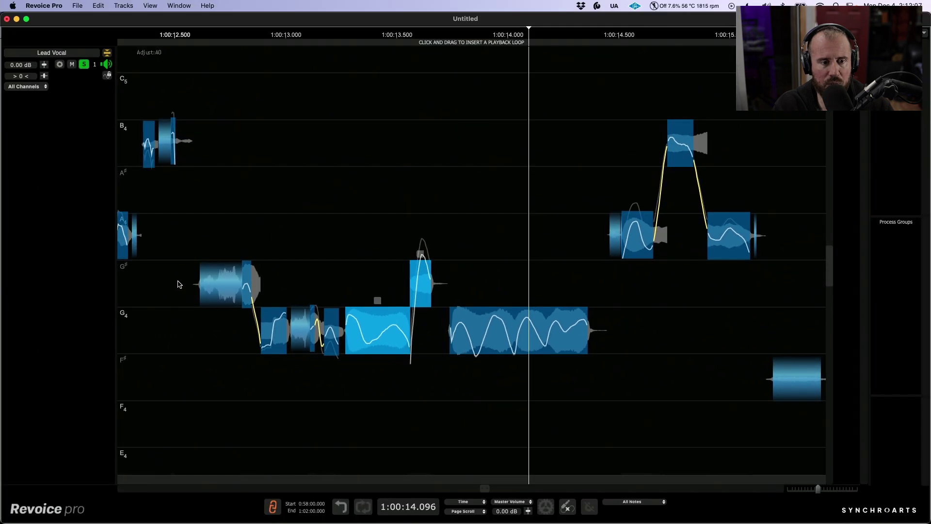
click(178, 284)
scroll(281, 262, up, 2)
scroll(280, 261, right, 1)
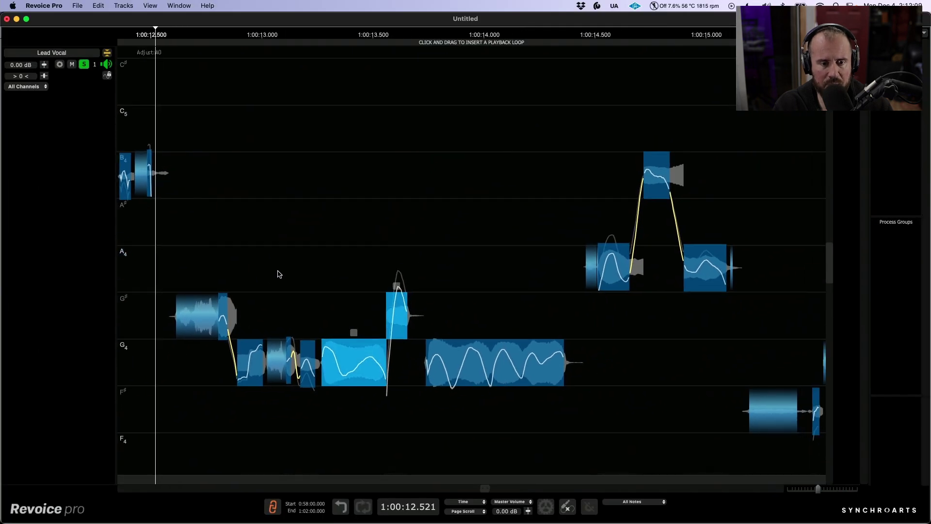
key(space)
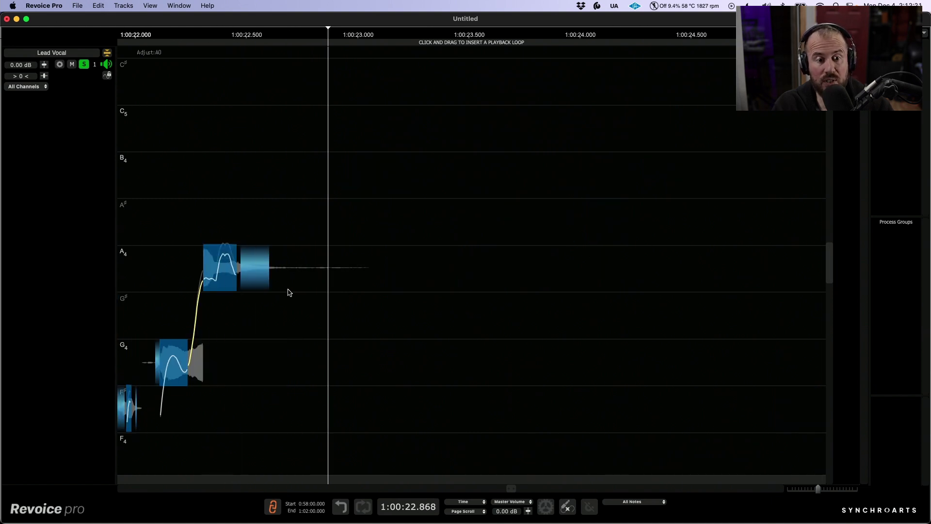
Show the whole vocal, restore the multi-track view and unsolo the Lead Vocal track.
drag(288, 292, 227, 285)
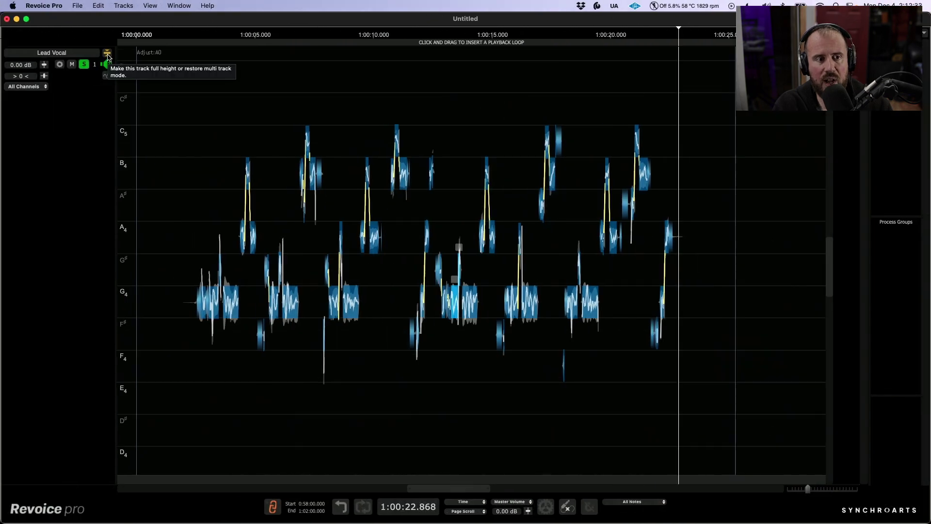
click(108, 54)
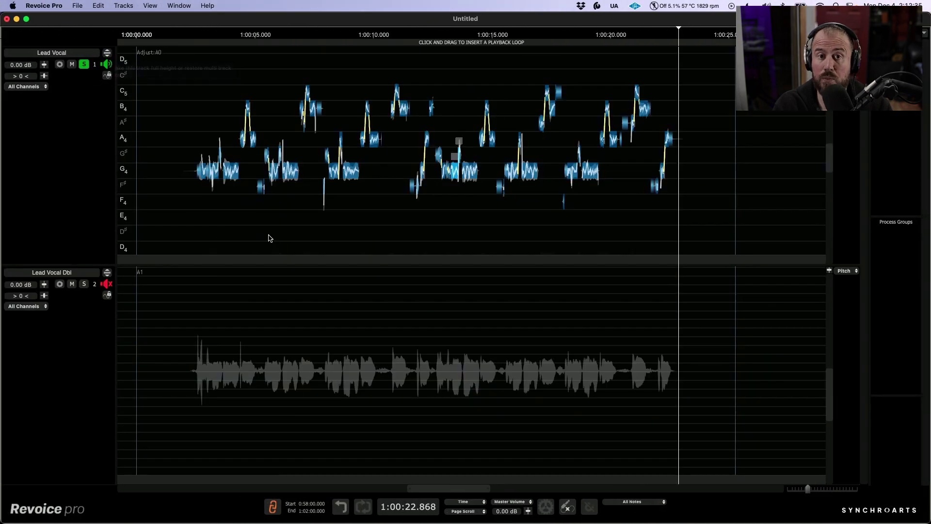
click(84, 65)
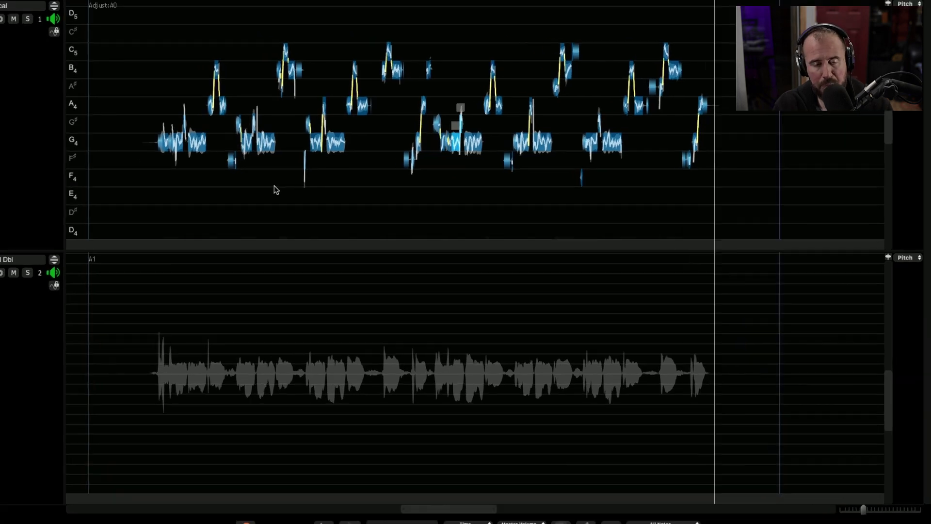
Create a Match Timing / Pitch / Level process with Lead Vocal guiding Lead Vocal Dbl, using the preset Slightly Loose-Timing + Pitch Match All Notes.
key(n)
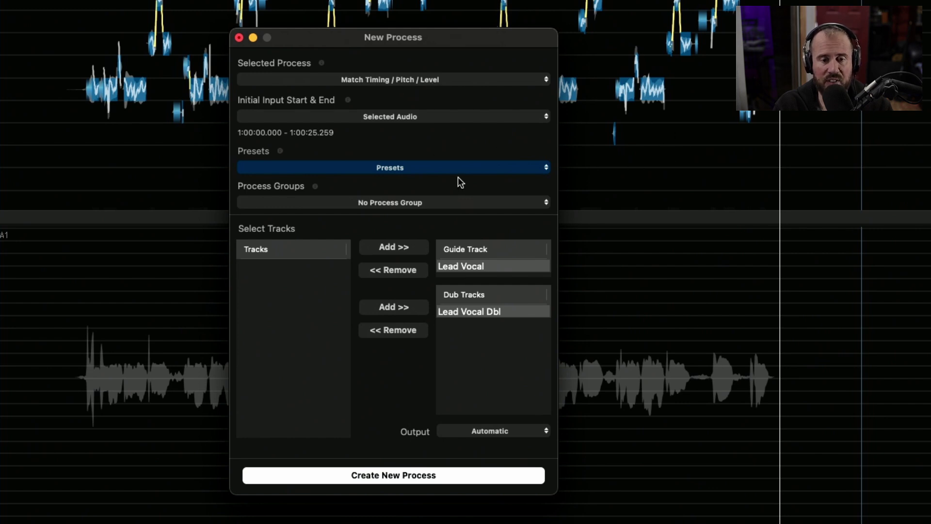
click(418, 169)
mouse_move(490, 183)
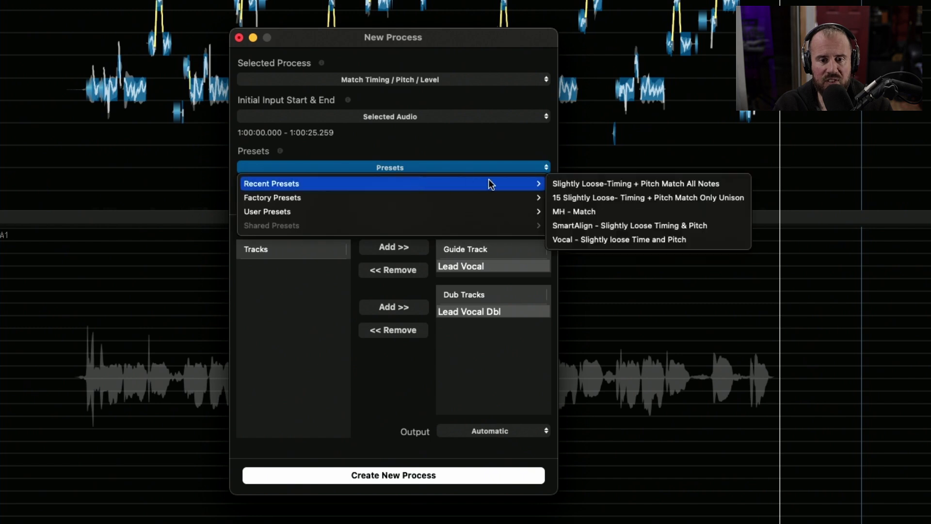
click(609, 185)
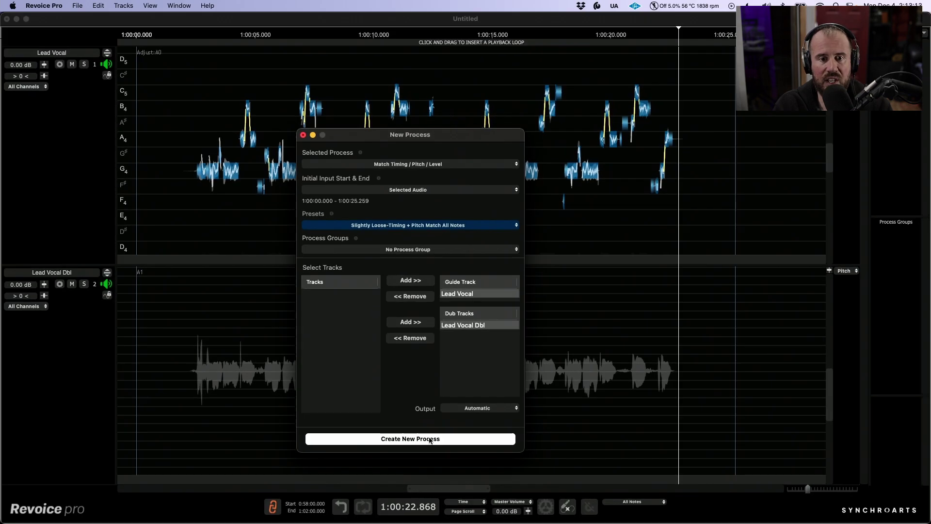
click(426, 475)
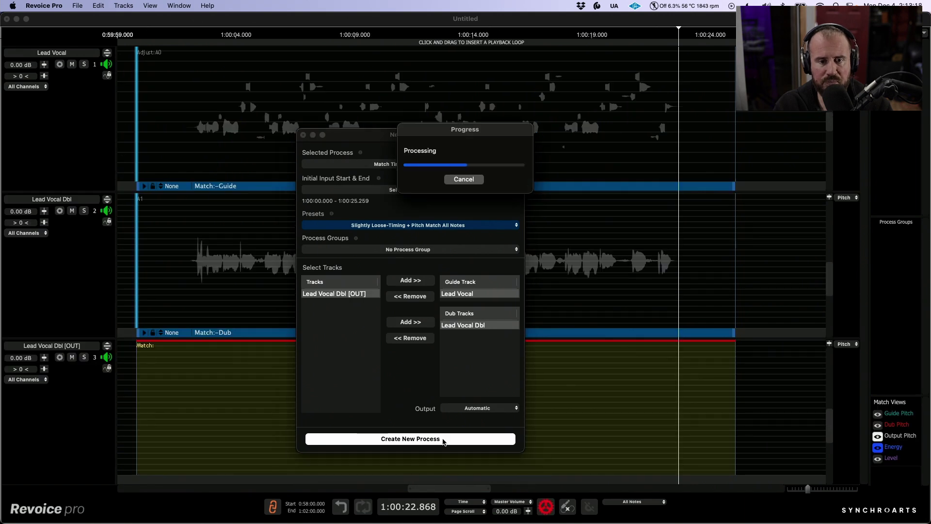
click(303, 136)
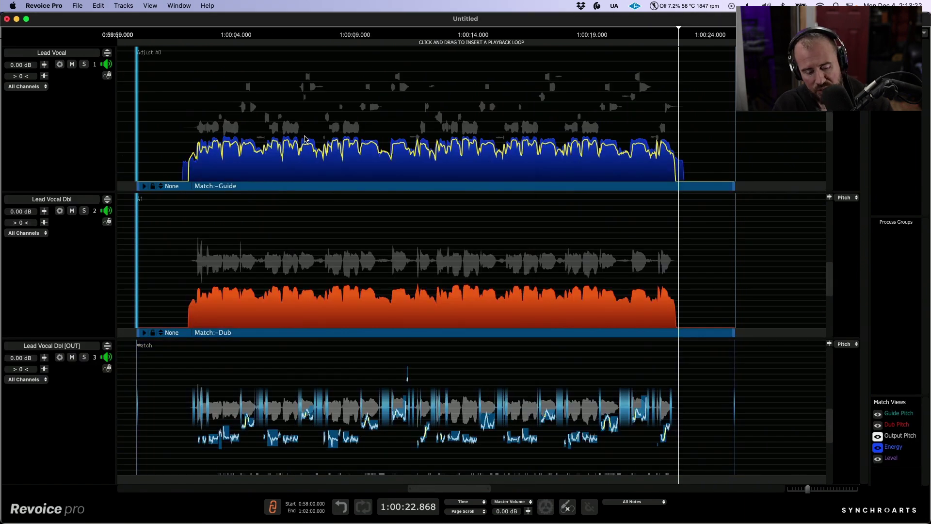
Solo Lead Vocal and the unprocessed Lead Vocal Dbl and play them together from about 1:00:12.7.
key(1)
key(2)
click(437, 265)
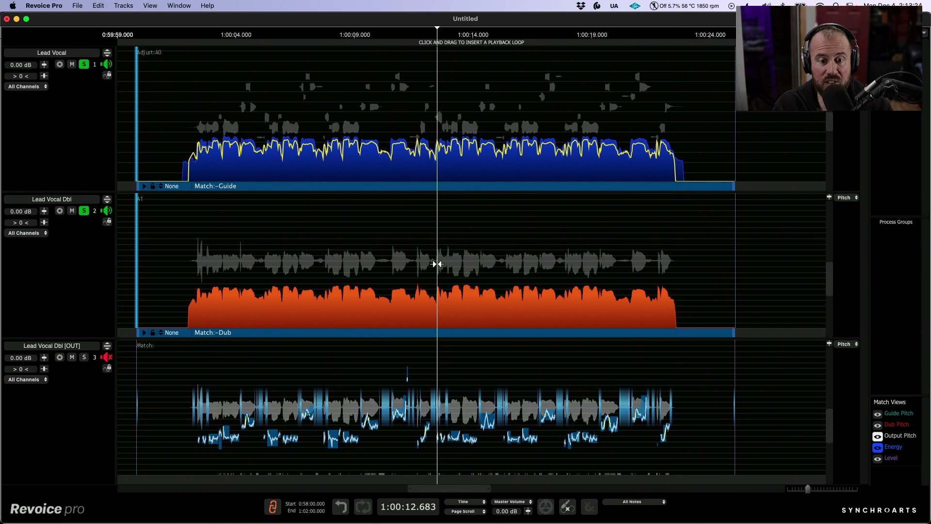
key(space)
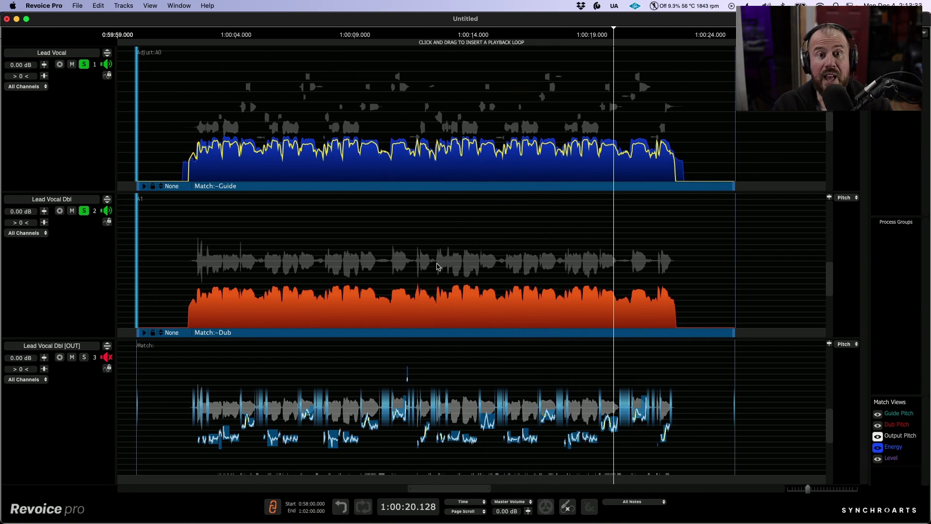
Solo Lead Vocal Dbl [OUT] in place of Lead Vocal Dbl and play it with the Lead Vocal.
key(3)
key(2)
key(space)
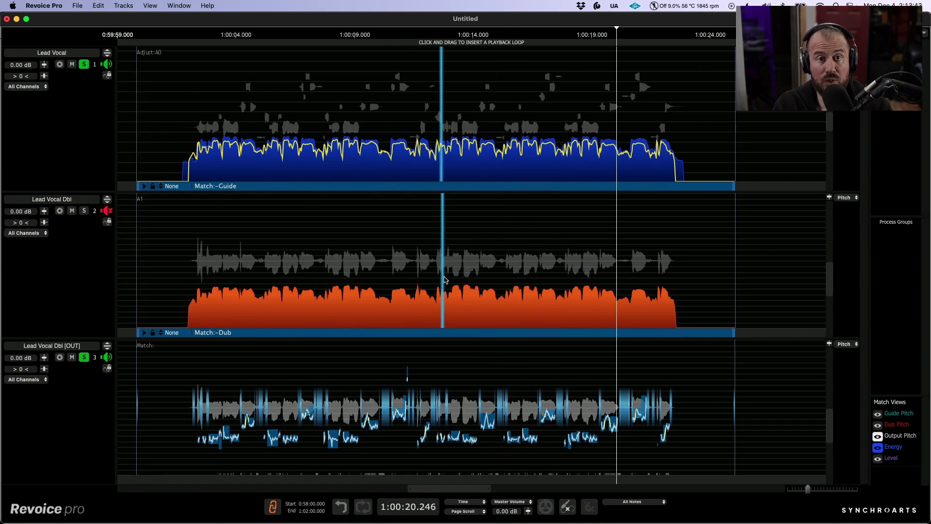
Bring Logic Pro alongside, close the Revoice Pro Link and Selection-Based Processing windows, and fit all regions in the timeline.
double_click(414, 19)
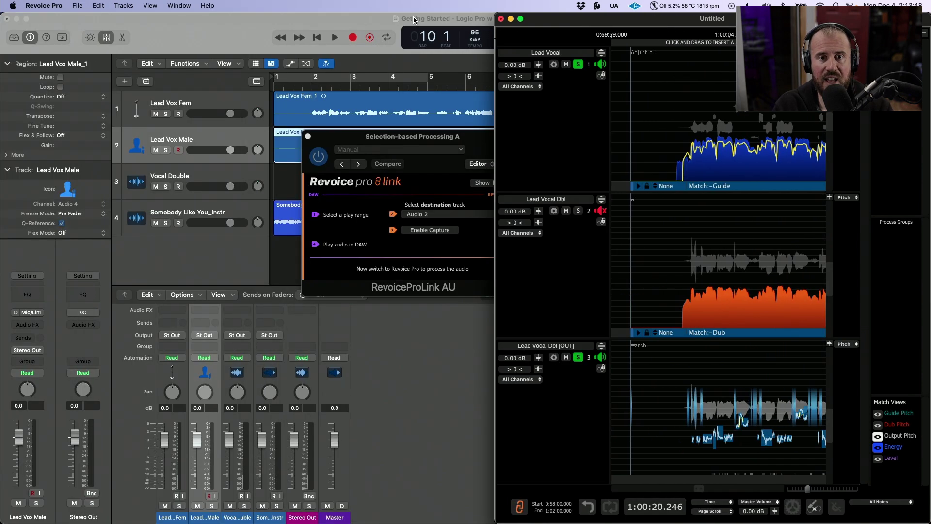
click(308, 138)
click(339, 29)
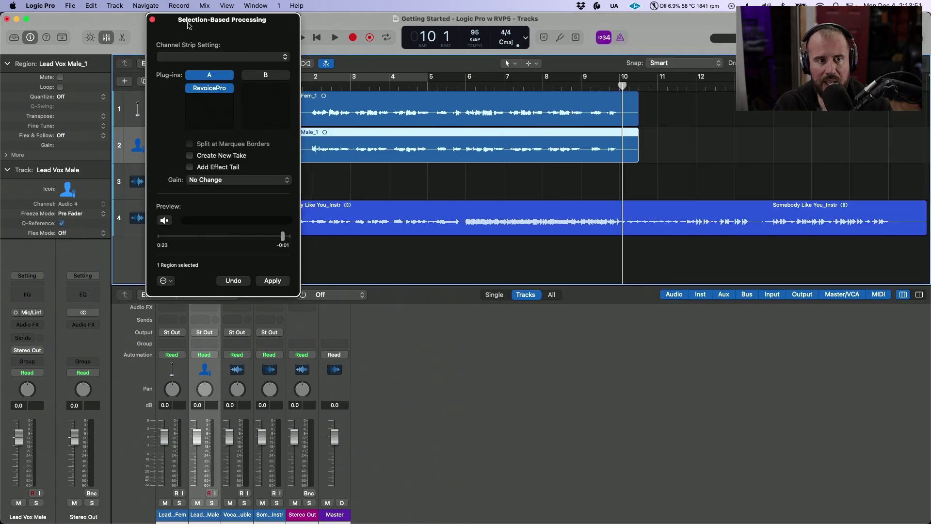
click(152, 20)
key(super+Left)
key(super+Left)
key(super+Left)
key(super+Left)
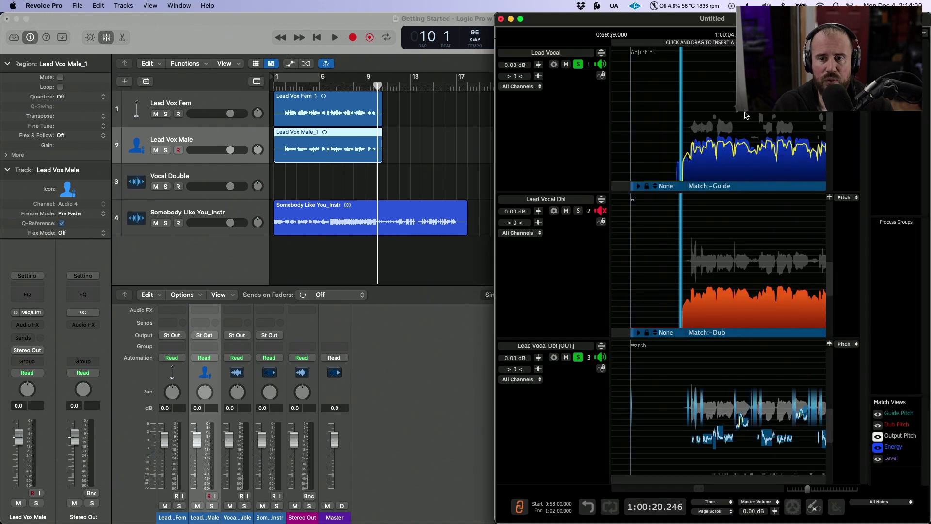
Transfer the corrected Lead Vocal audio to Logic's Lead Vox Fem track and the matched double to Lead Vox Male, both after the original regions.
right_click(745, 116)
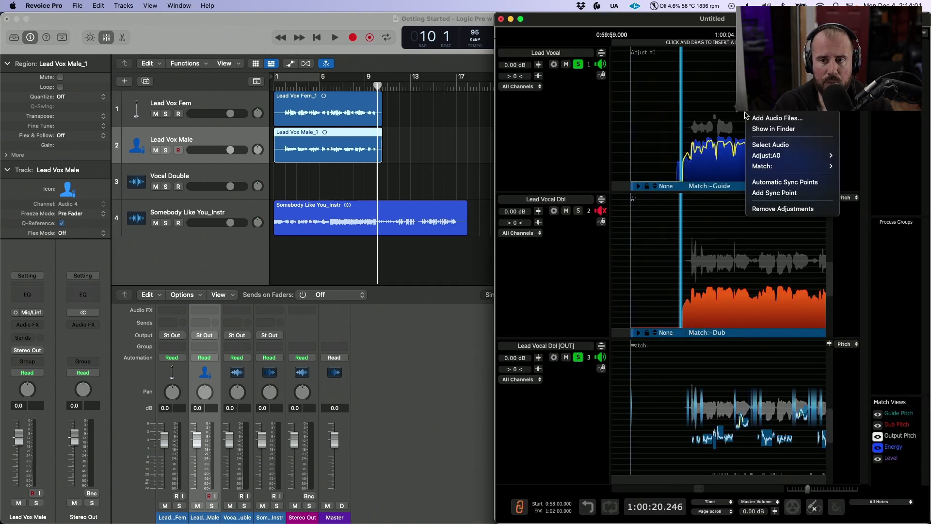
click(763, 145)
click(762, 145)
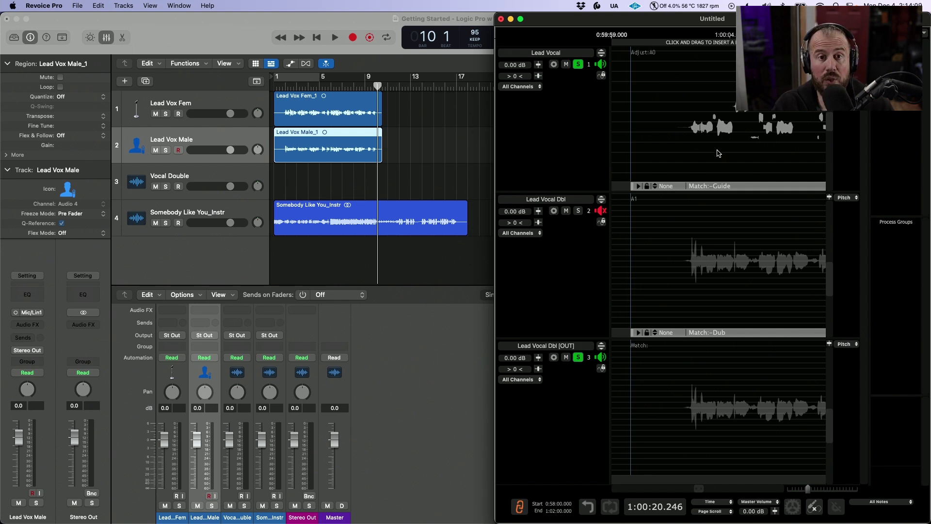
drag(717, 151, 408, 118)
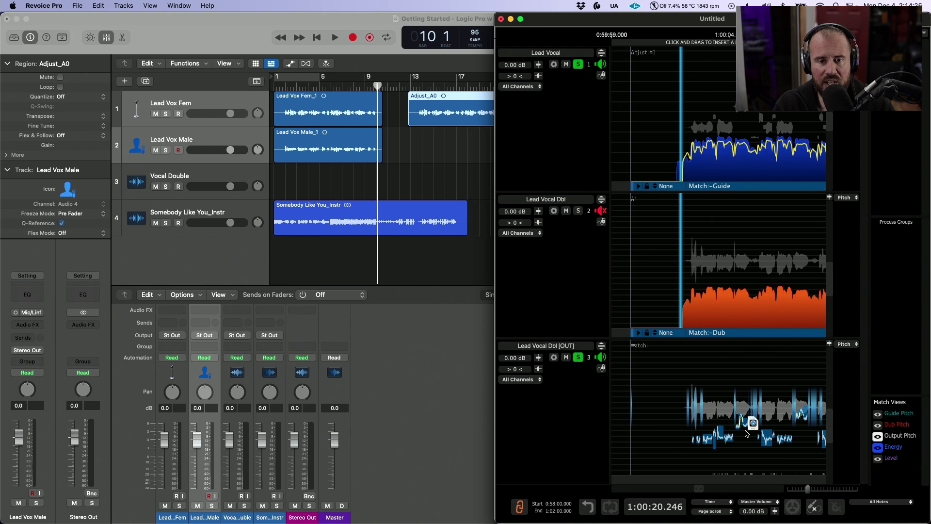
drag(747, 433, 410, 156)
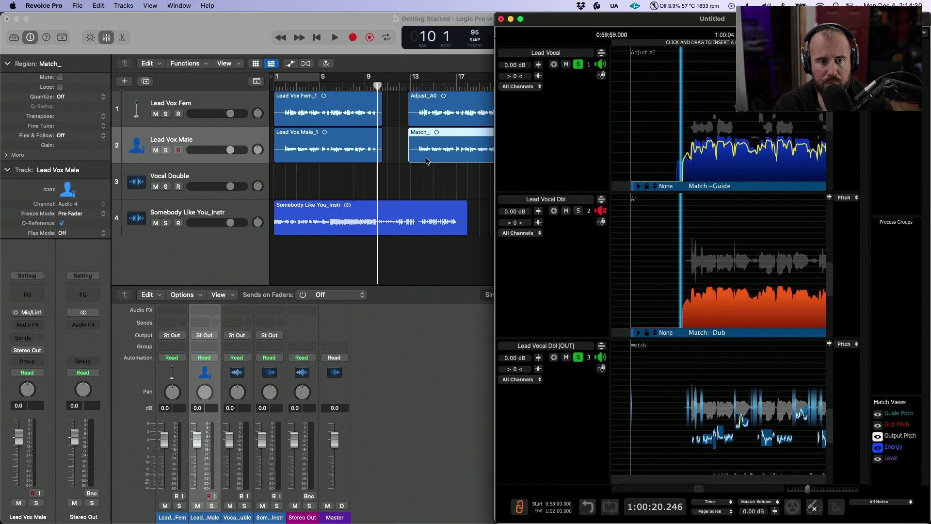
Delete the original Lead Vox Fem_1 and Lead Vox Male_1 regions in Logic Pro.
click(379, 19)
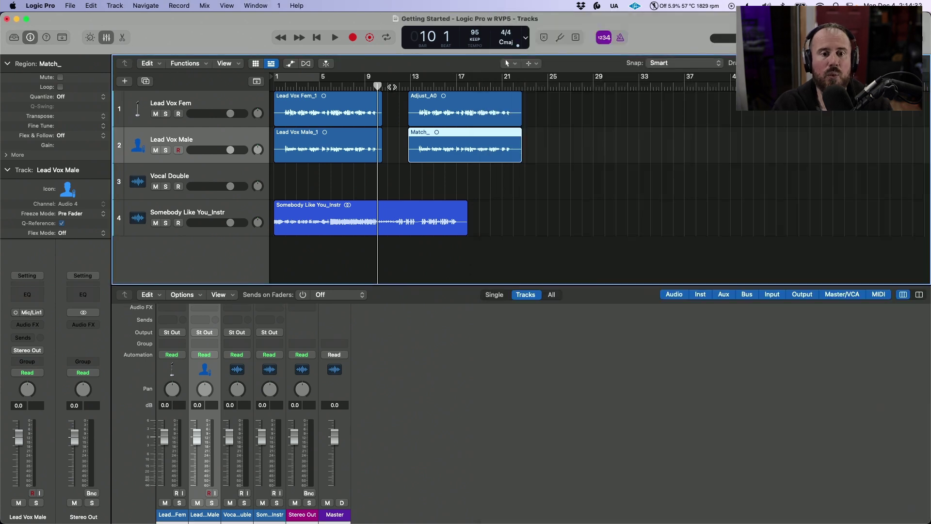
drag(388, 138, 219, 111)
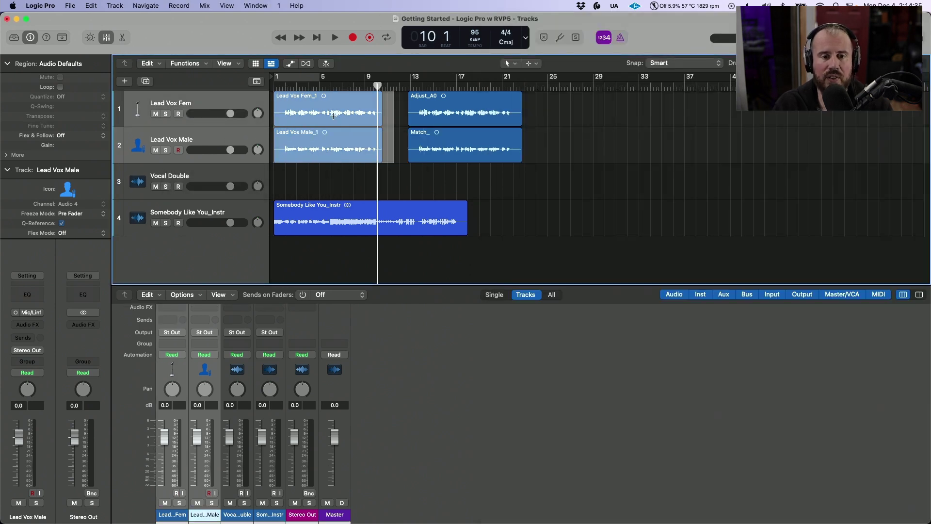
key(Delete)
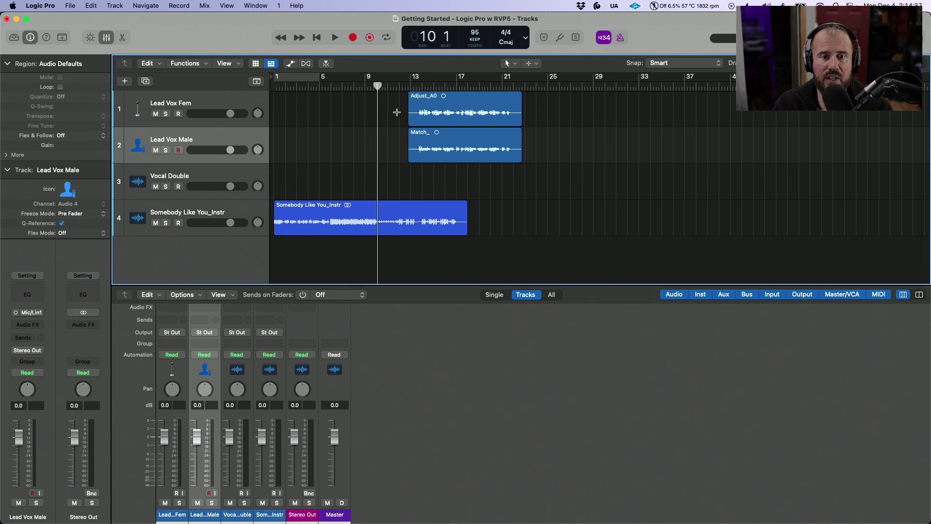
Select the Adjust_A0 and Match_ regions and move them to their recorded position at the start of the timeline.
drag(397, 101, 412, 148)
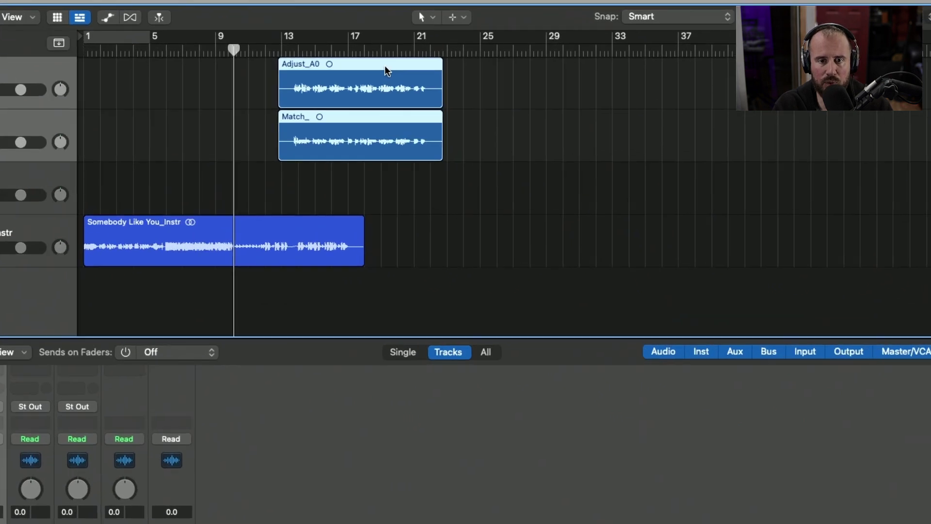
right_click(482, 100)
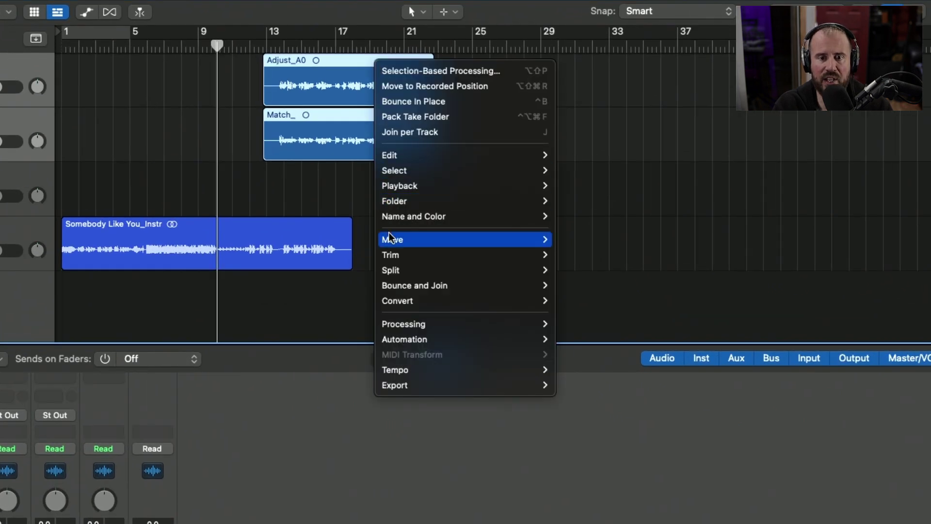
mouse_move(495, 215)
click(578, 255)
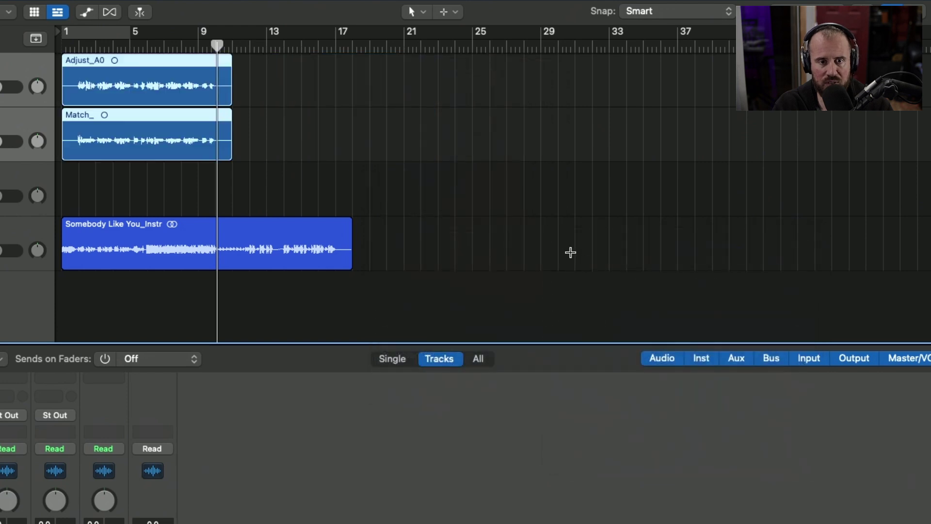
Play the Adjust_A0 and Match_ vocals with the instrumental from around bar 6, stopping during bar 7.
click(145, 44)
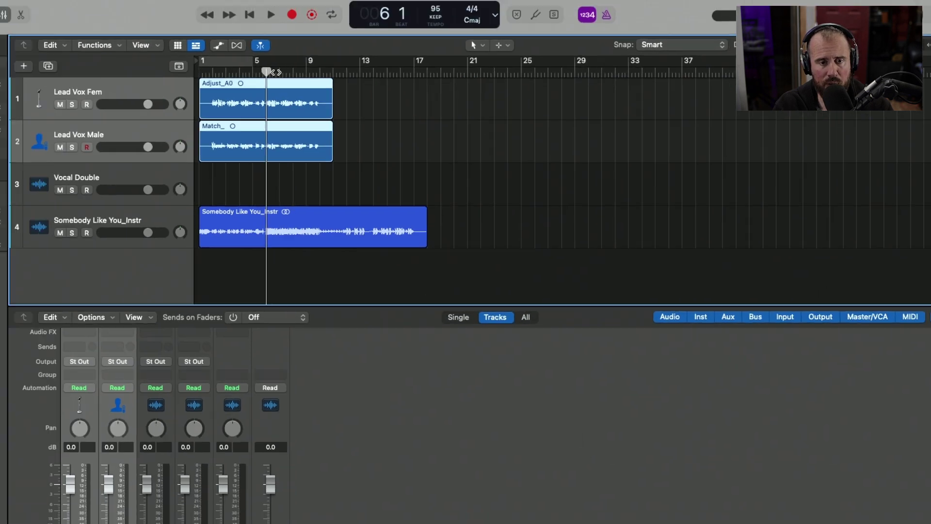
key(space)
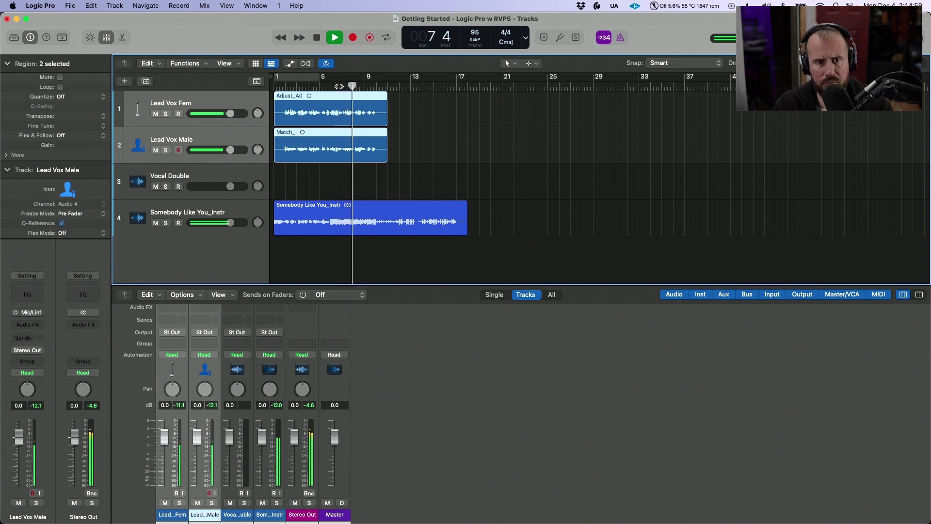
key(space)
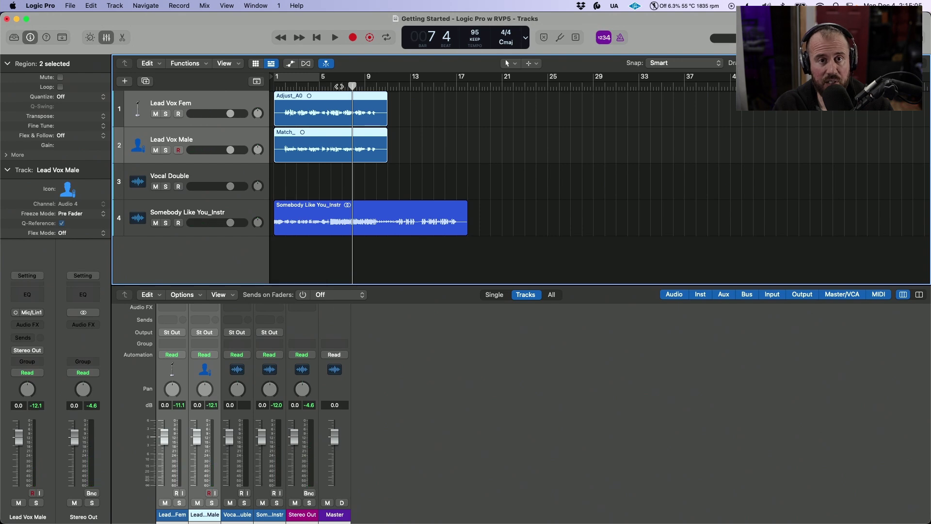
Switch to Revoice Pro at full window size and bring up the Lead Vocal's Adjust:A0 notes around the closing phrase.
key(super+Tab)
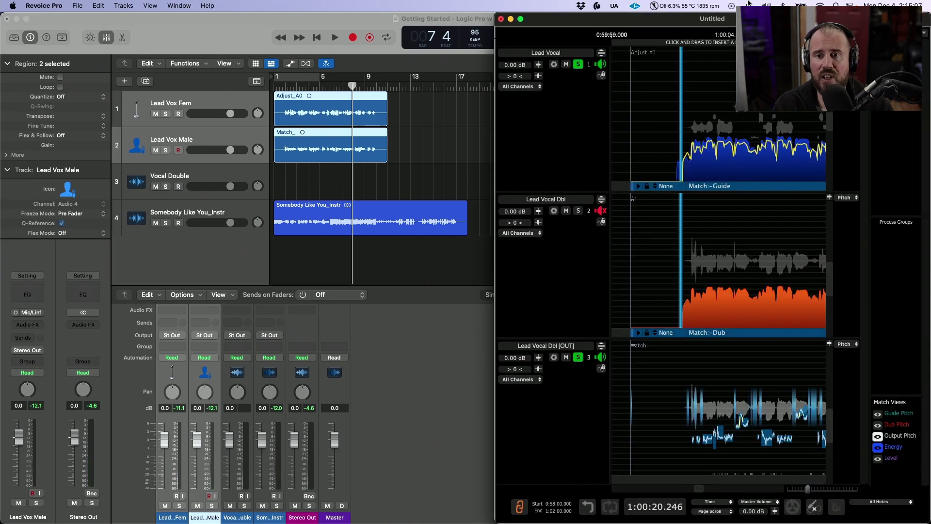
double_click(695, 18)
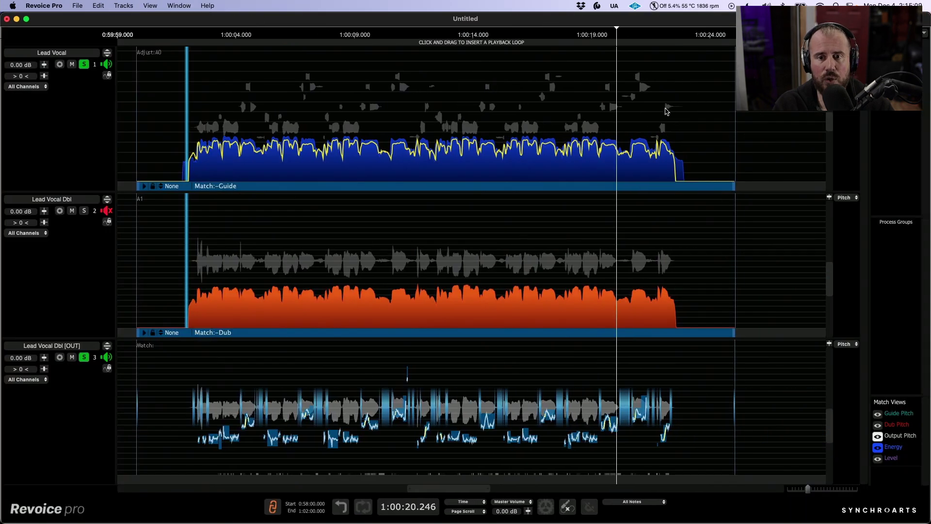
scroll(668, 111, right, 5)
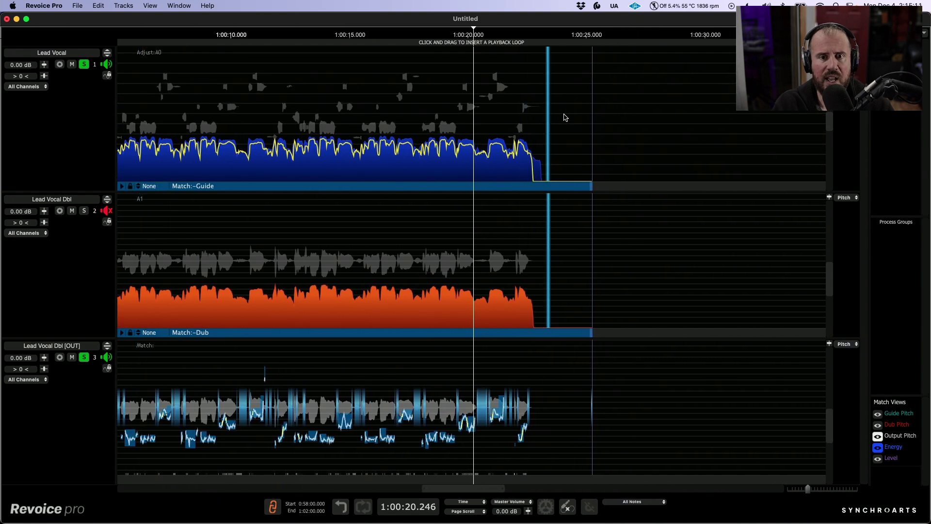
right_click(525, 110)
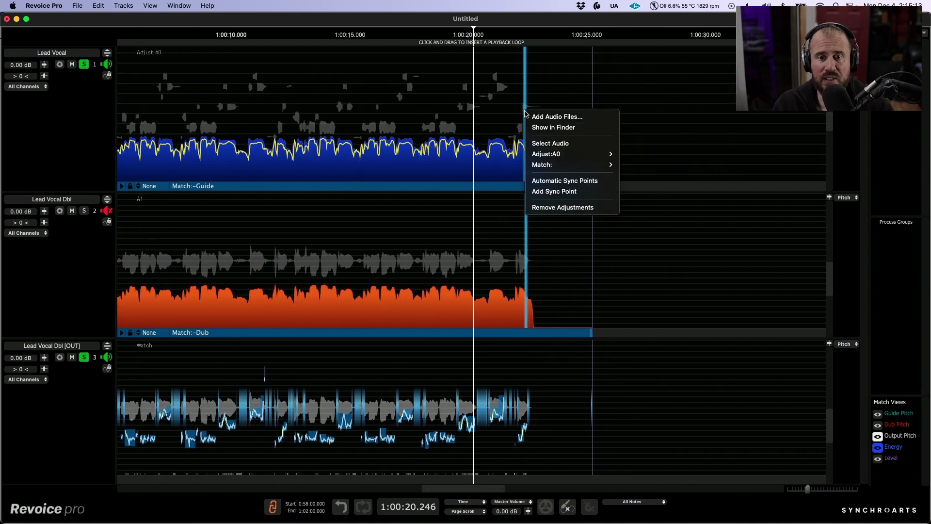
mouse_move(608, 156)
click(648, 164)
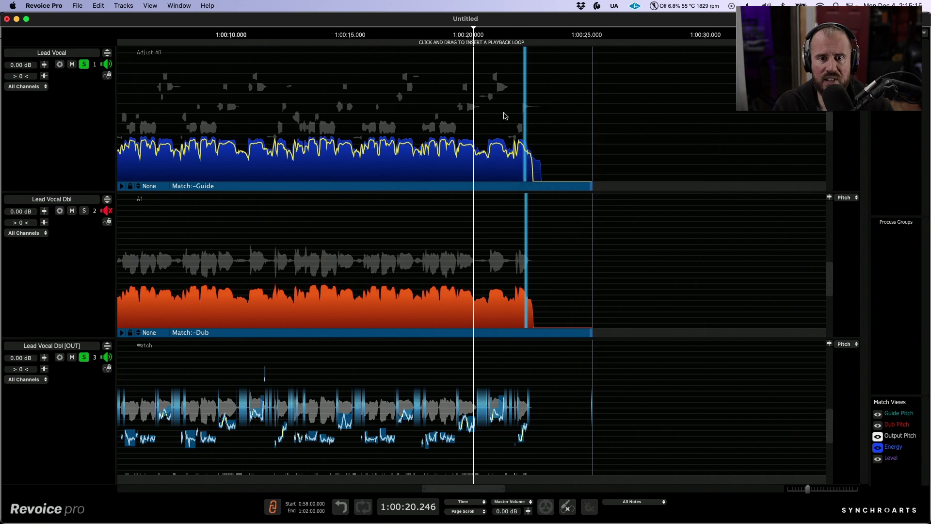
scroll(412, 106, right, 4)
scroll(412, 106, right, 1)
drag(401, 117, 603, 129)
click(297, 118)
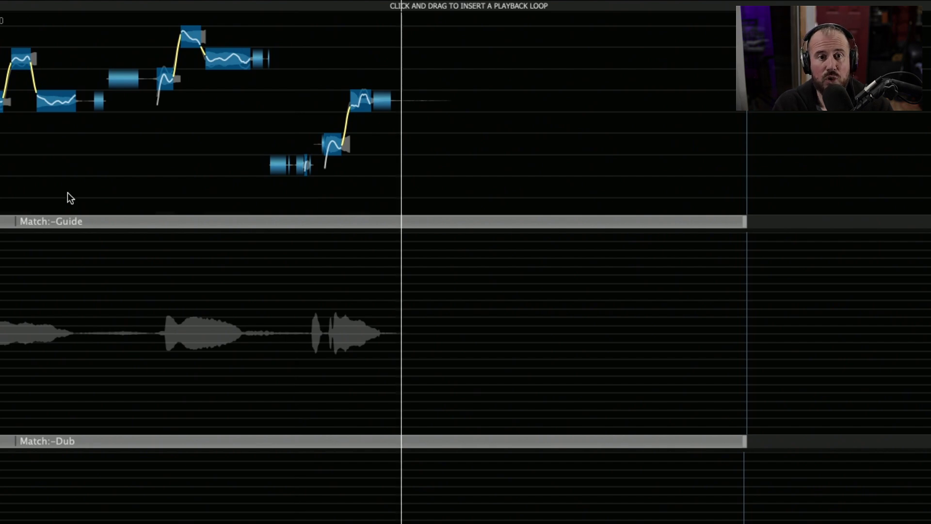
Set up a new Doubler process on Lead Vocal with the playback range 1:00:21.894 to 1:00:23.027 as its input.
key(n)
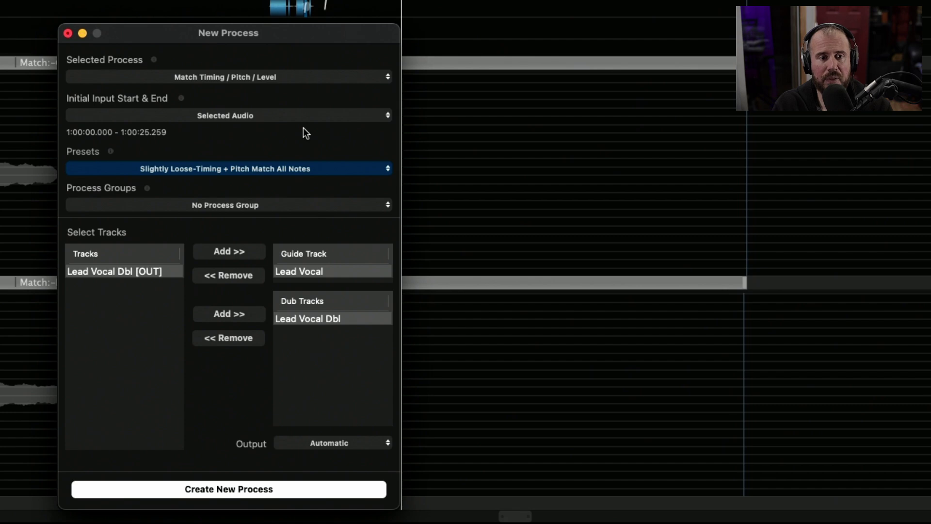
click(246, 79)
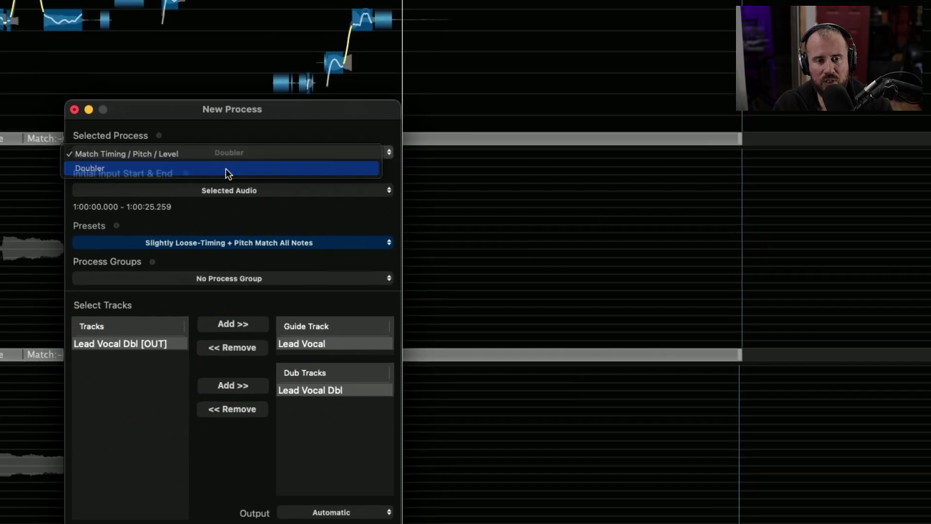
click(223, 94)
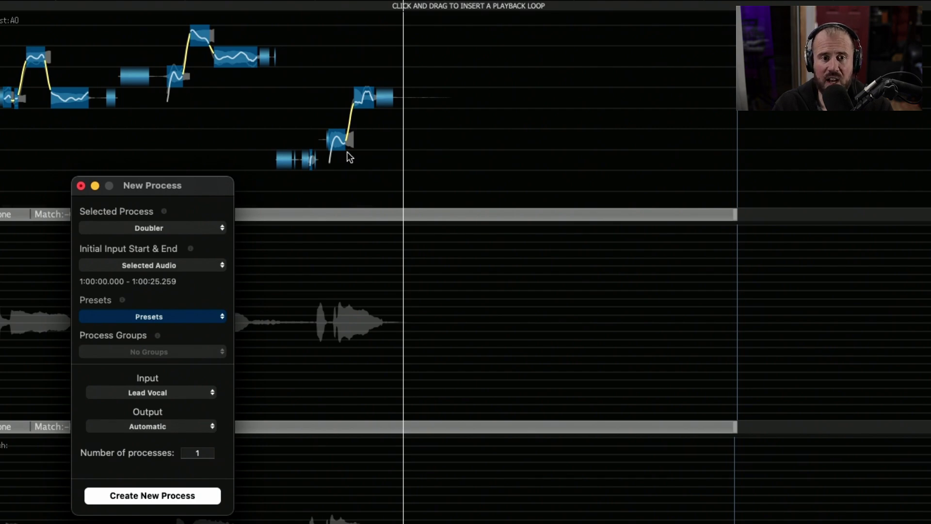
drag(291, 7, 446, 25)
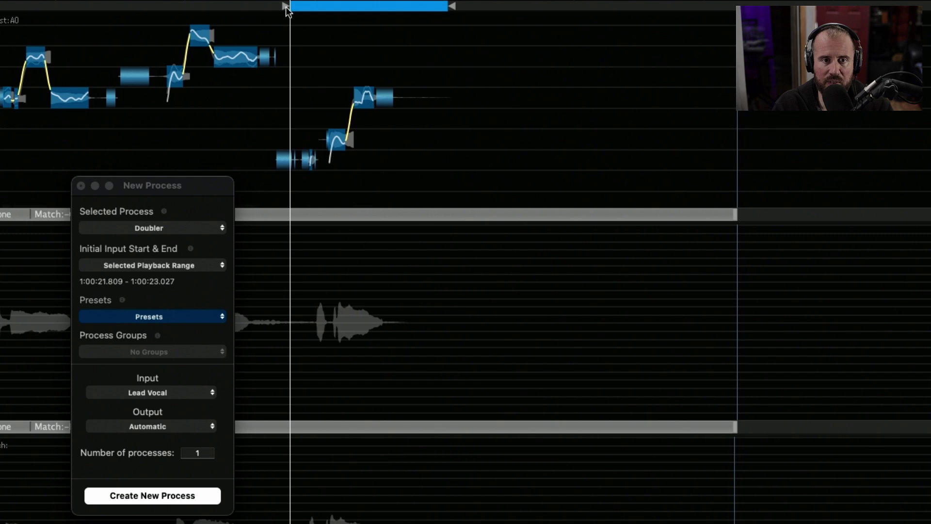
drag(286, 6, 300, 6)
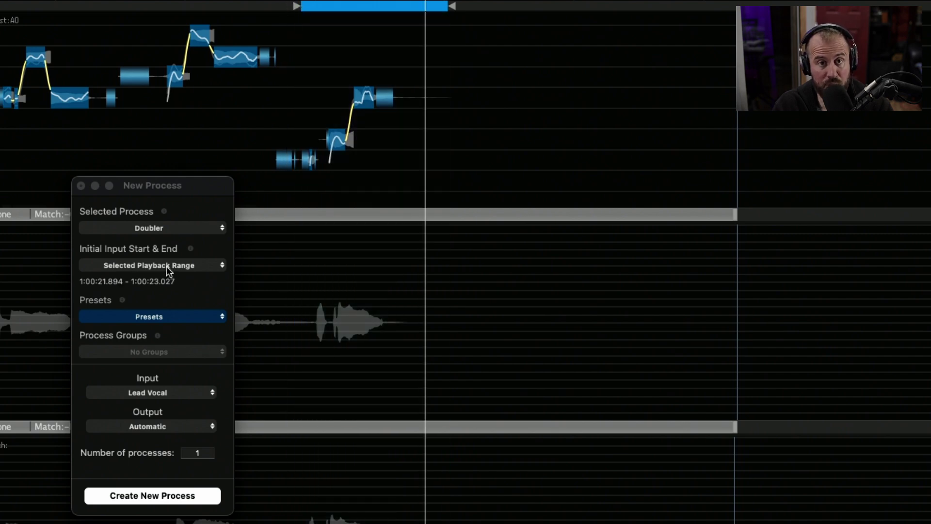
Choose the Stereo Vocal Mild preset, create the Doubler process, and close the New Process window.
click(193, 312)
mouse_move(206, 333)
click(256, 332)
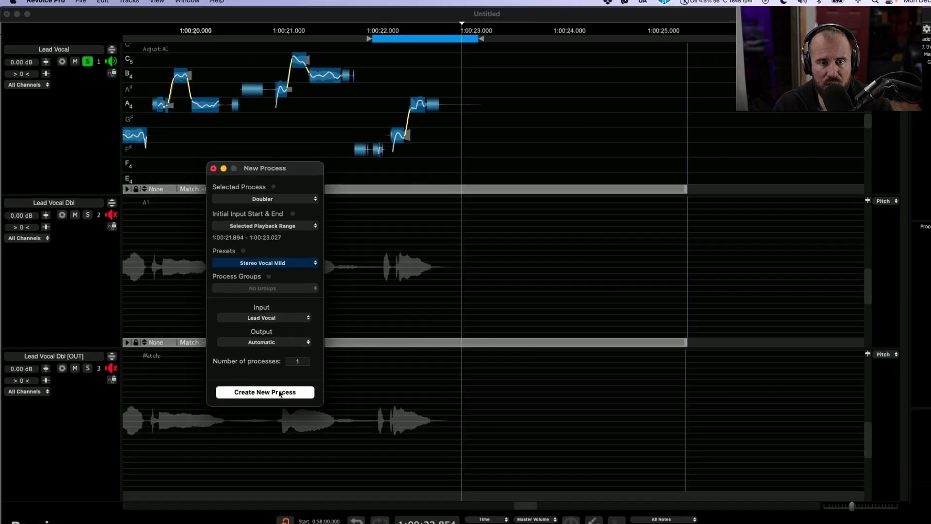
click(280, 392)
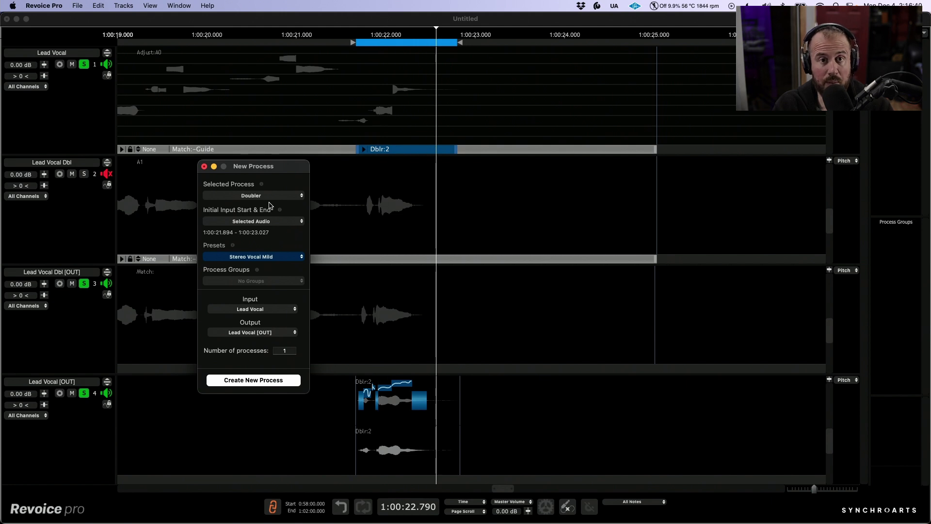
click(204, 167)
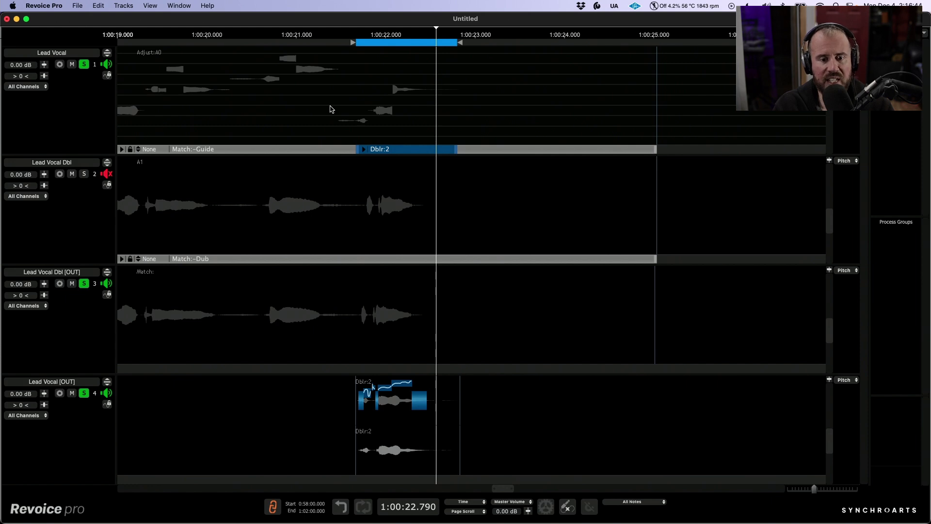
Bring Logic Pro alongside and transfer the doubled audio from Lead Vocal [OUT] to Logic's Vocal Double track.
double_click(320, 21)
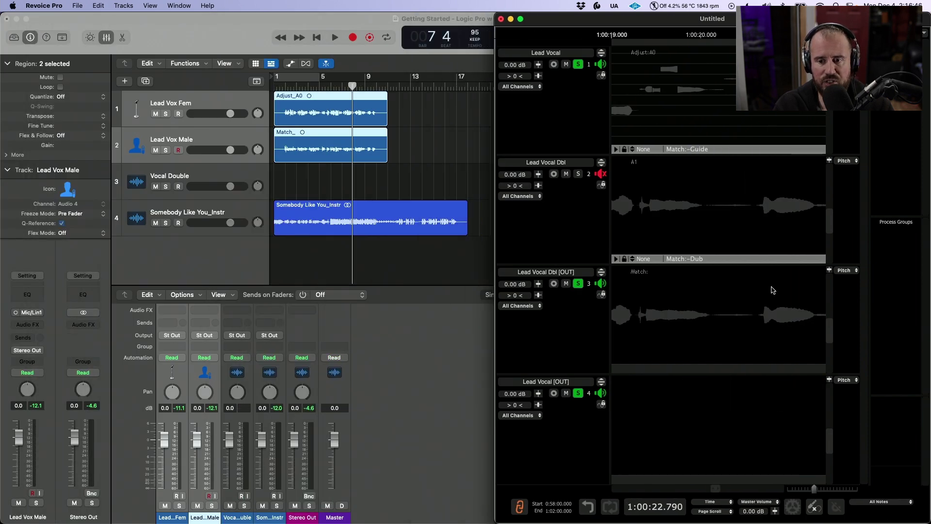
scroll(761, 346, right, 5)
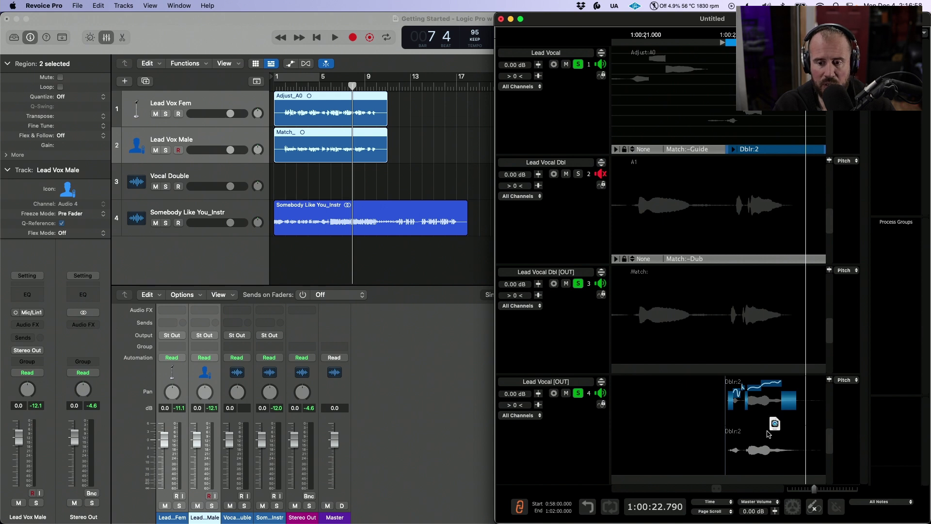
drag(768, 433, 356, 189)
click(379, 16)
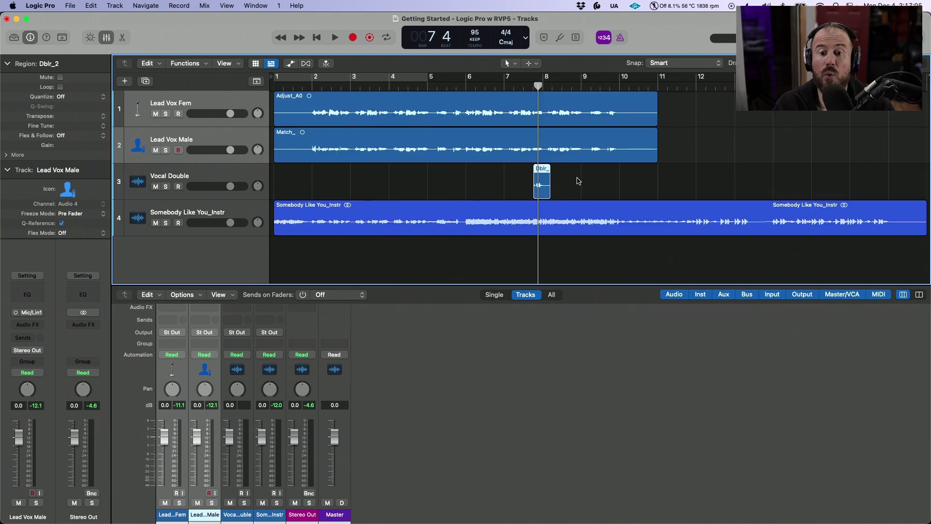
Move the doubled region on the Vocal Double track to its recorded position and play the mix from bar 1.
click(578, 181)
click(542, 173)
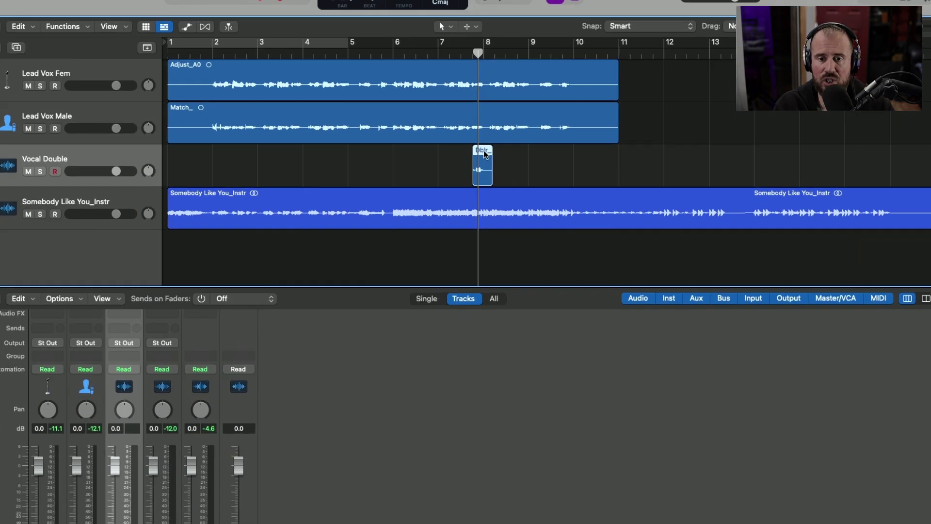
right_click(544, 170)
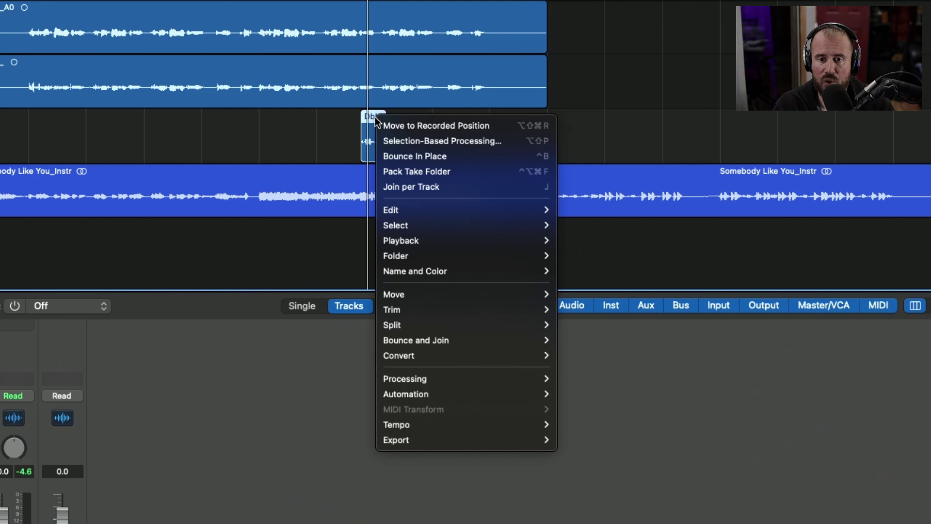
click(412, 127)
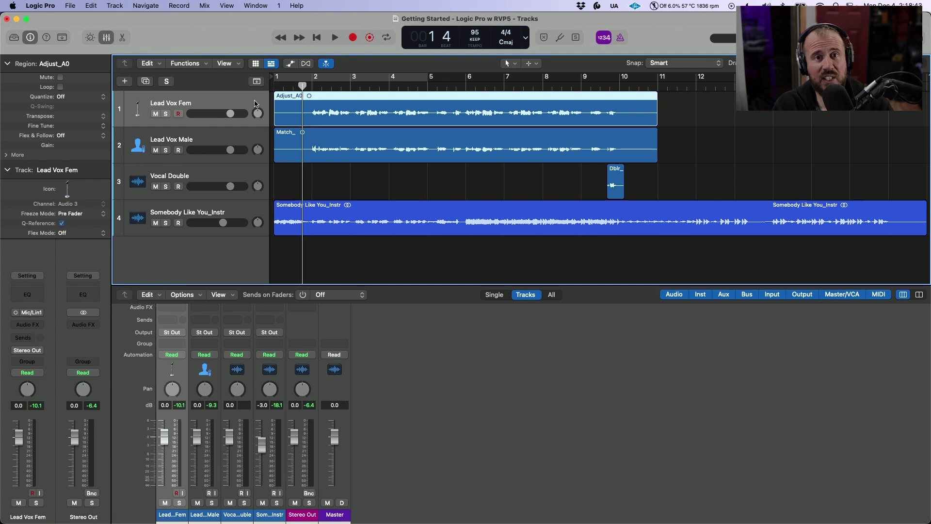
key(space)
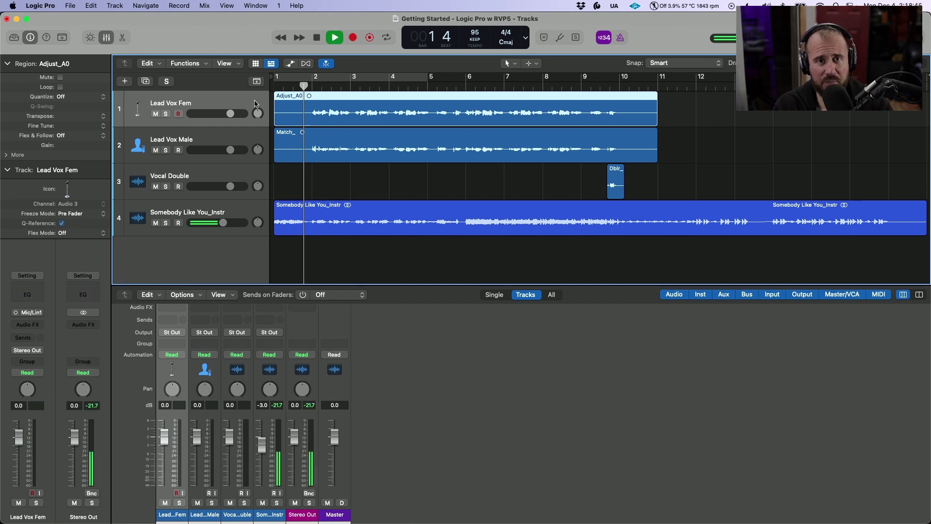